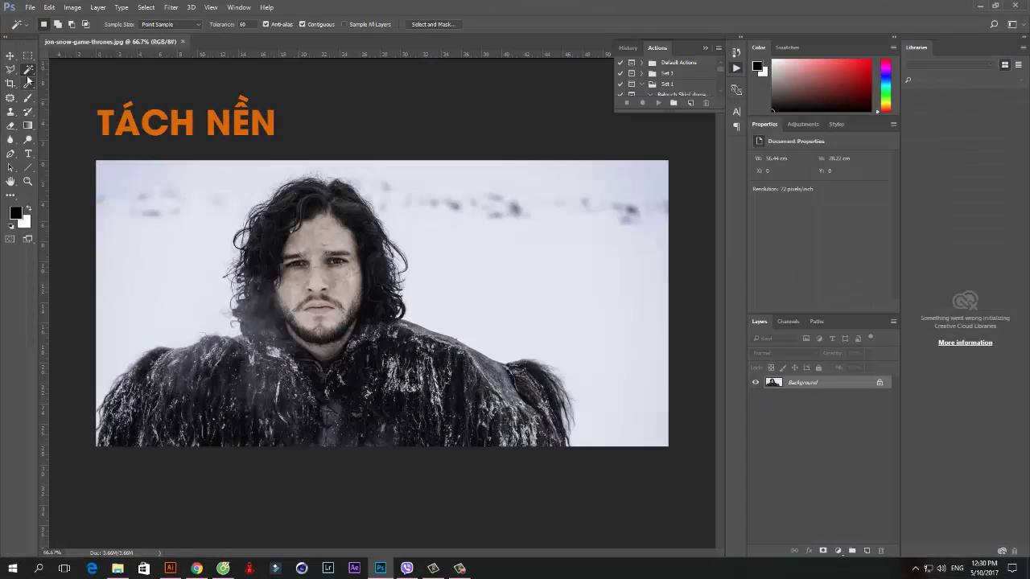
# Step: Quick-select the man, refine in Select and Mask, output him to Layer 1, and hide Background
pyautogui.hotkey('shift', 'w')
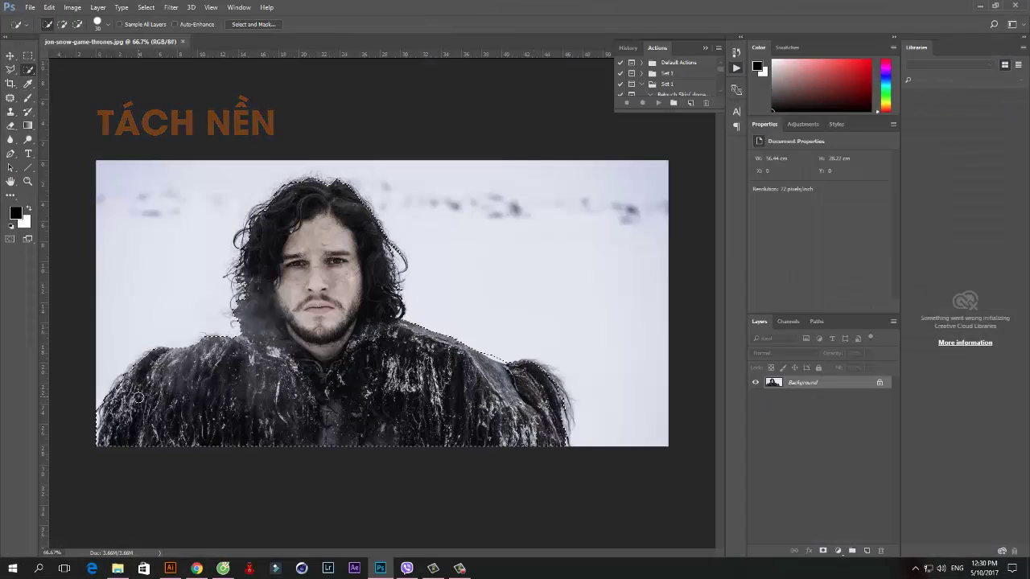
pyautogui.scroll(5, 404, 338)
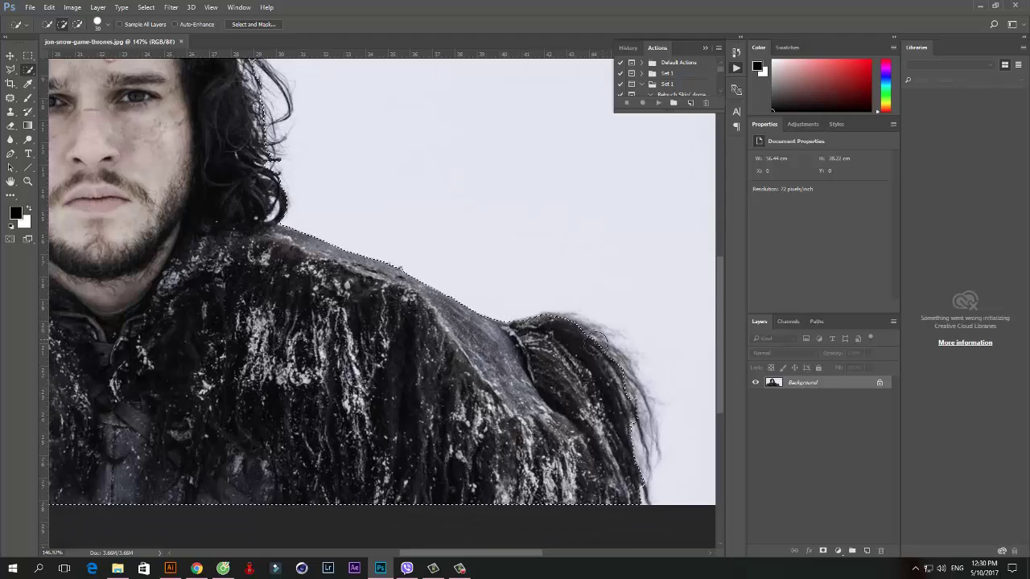
pyautogui.scroll(3, 496, 289)
pyautogui.hscroll(-5, 496, 290)
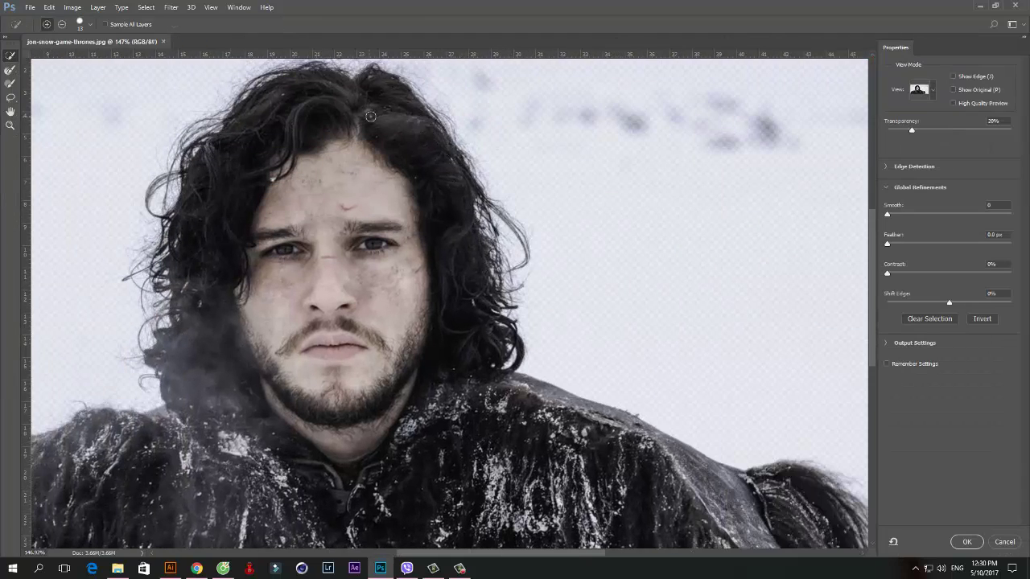
pyautogui.moveTo(910, 126); pyautogui.dragTo(950, 132)
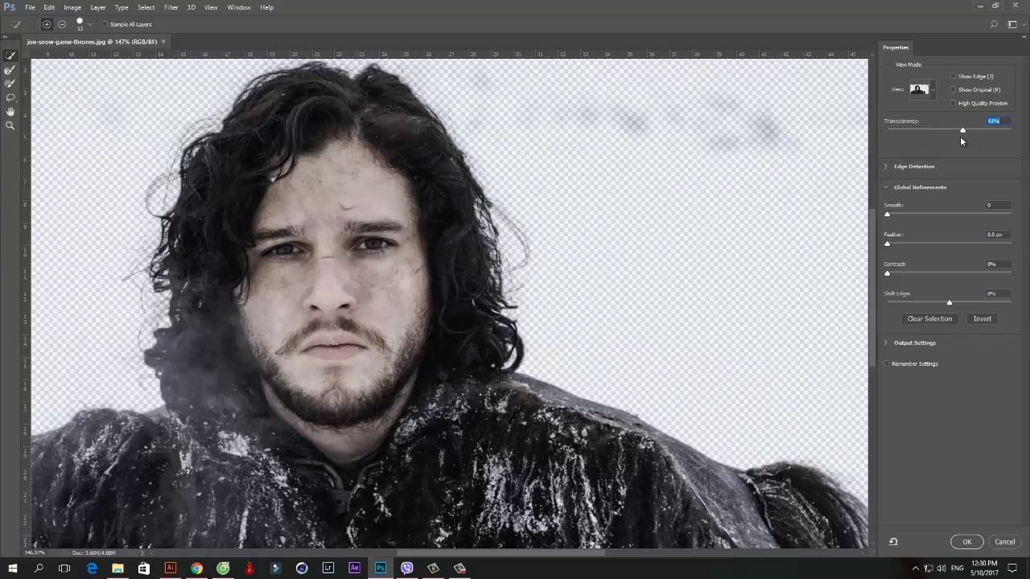
pyautogui.click(967, 541)
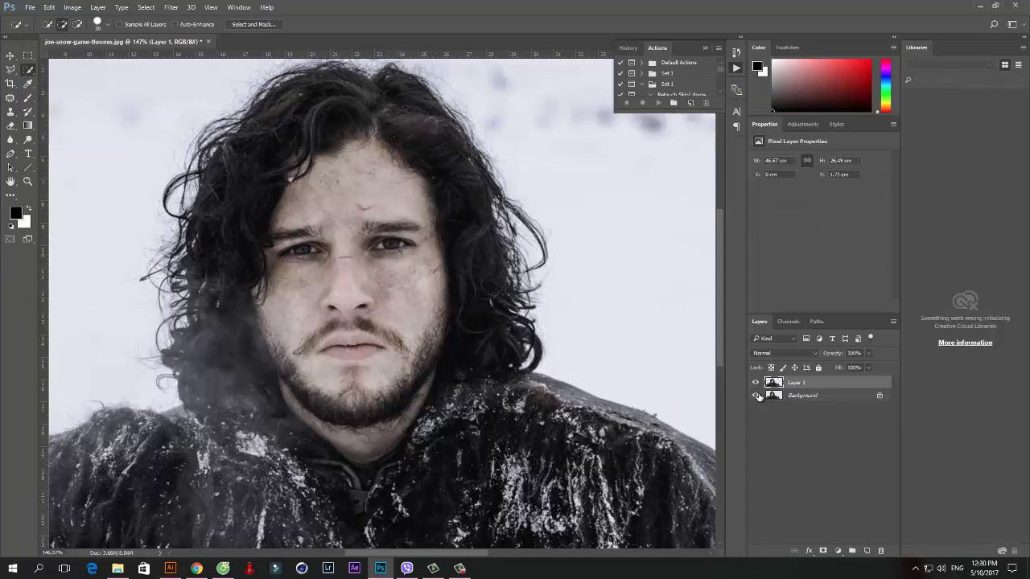
pyautogui.click(756, 395)
pyautogui.press('v')
pyautogui.hotkey('ctrl', '-')
pyautogui.hotkey('ctrl', '-')
pyautogui.hotkey('ctrl', '-')
# Step: Trim the transparent edges away from the canvas
pyautogui.click(73, 8)
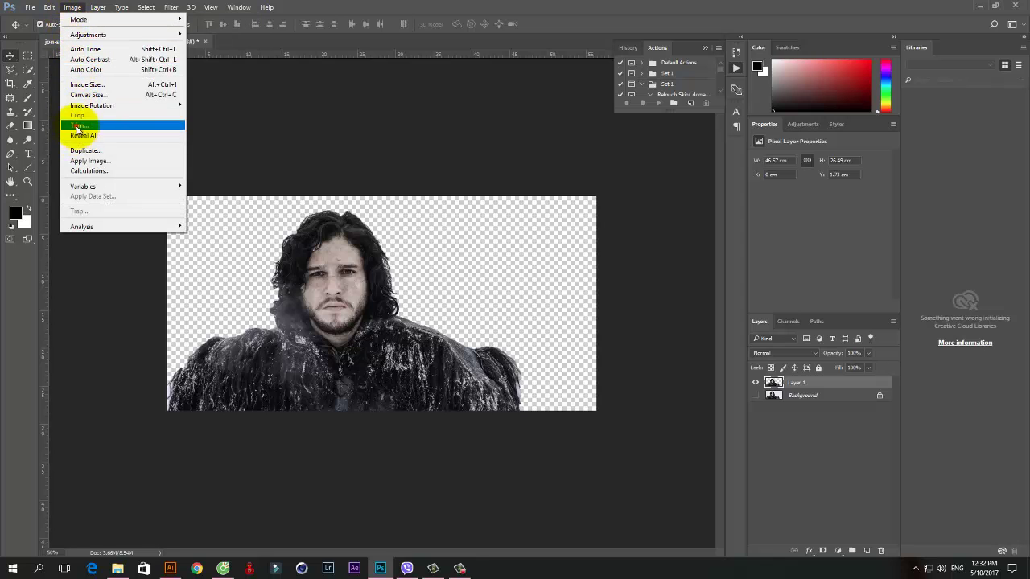
pyautogui.click(78, 126)
pyautogui.click(565, 171)
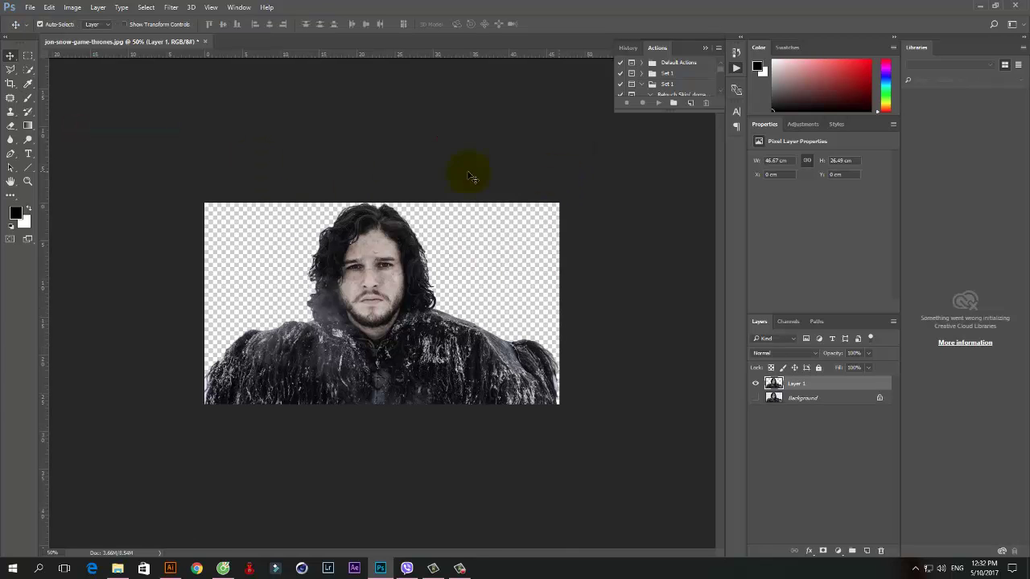
# Step: Save the image as PNG 'jon-snow-game-thrones' on the Desktop with default PNG options
pyautogui.click(30, 7)
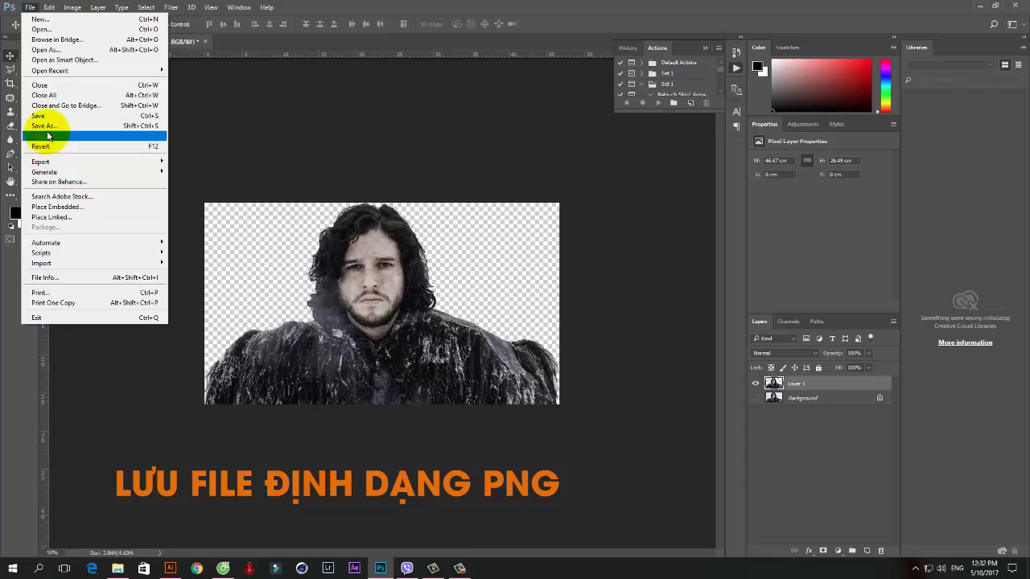
pyautogui.click(46, 126)
pyautogui.click(149, 248)
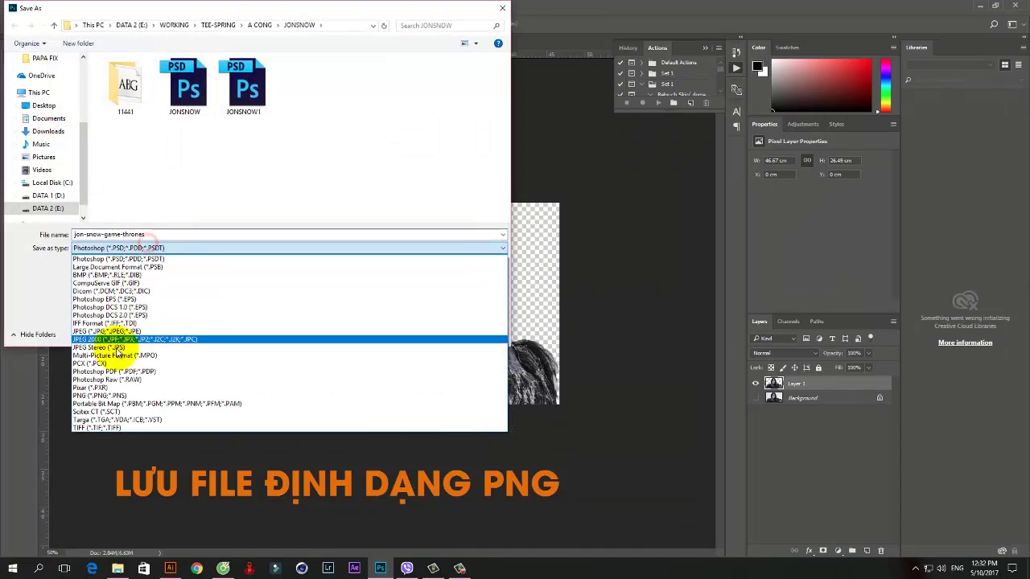
pyautogui.click(107, 397)
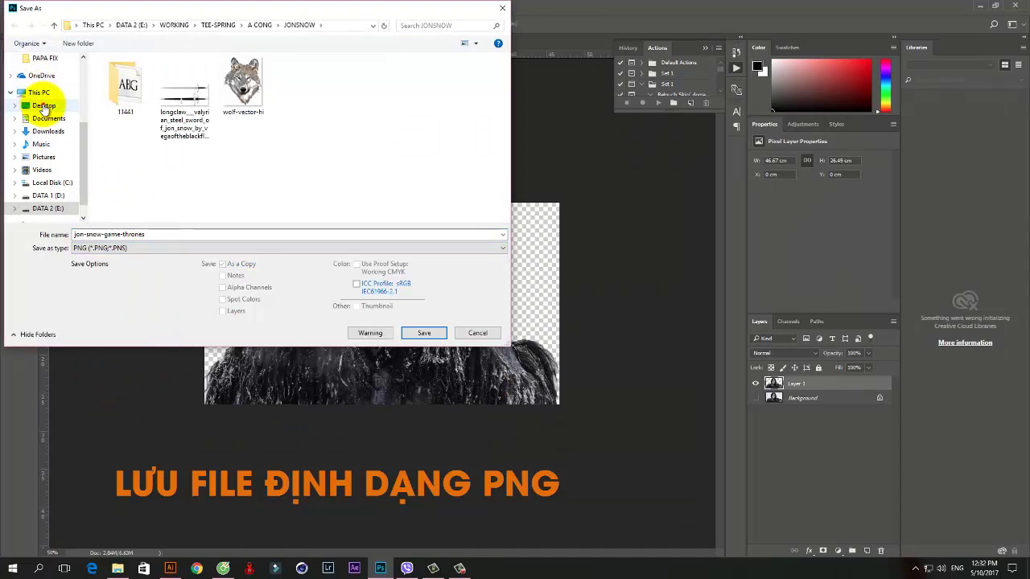
pyautogui.click(47, 105)
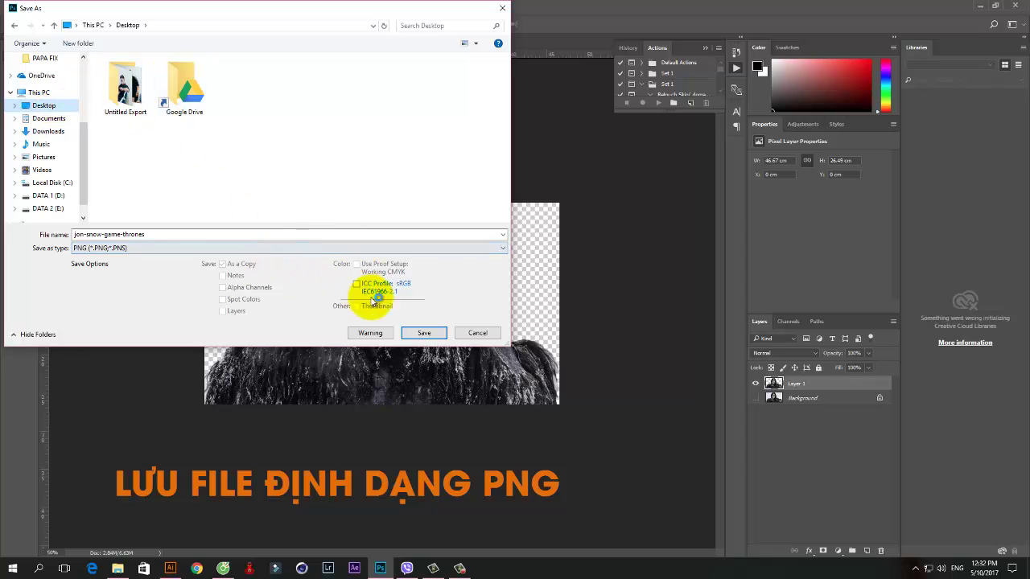
pyautogui.click(424, 333)
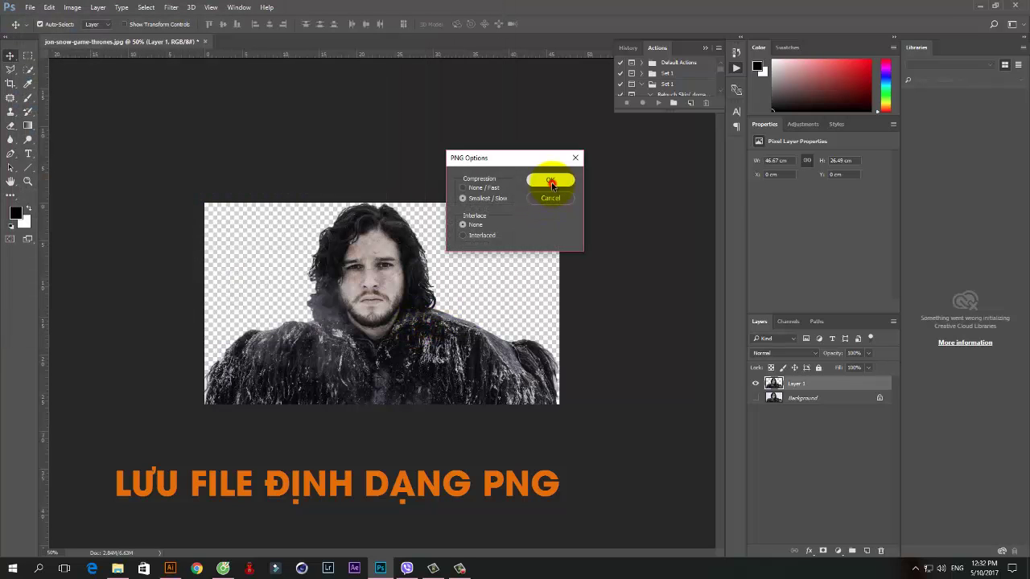
pyautogui.click(551, 184)
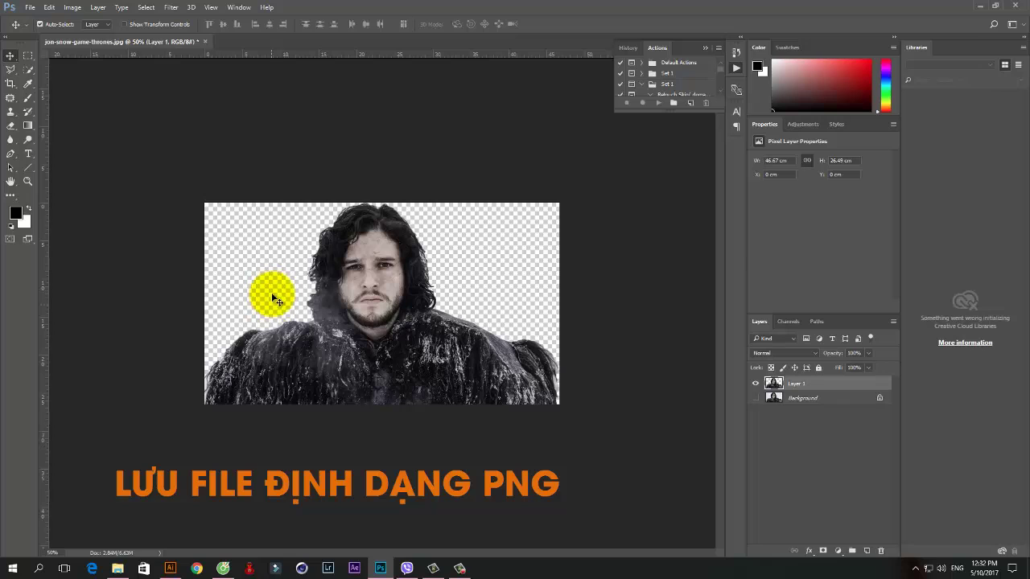
pyautogui.click(170, 569)
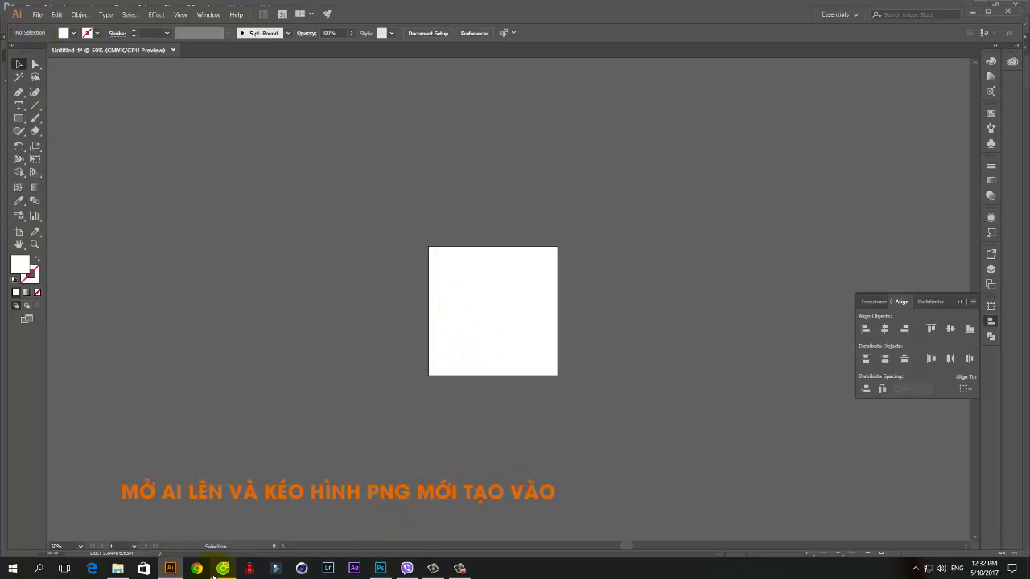
# Step: Drag jon-snow-game-thrones.png from the Desktop folder into the untitled Illustrator document
pyautogui.click(115, 568)
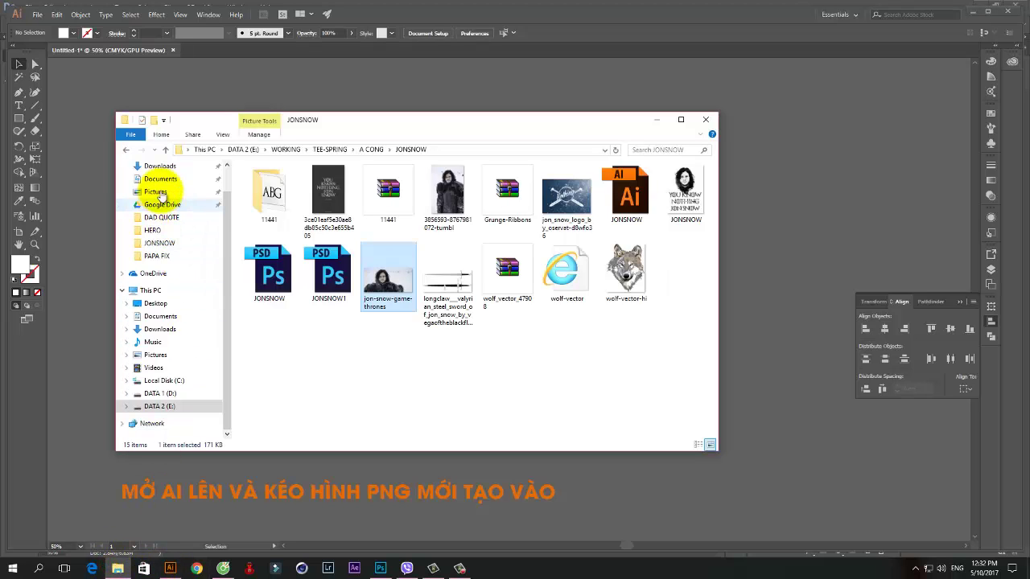
pyautogui.click(148, 303)
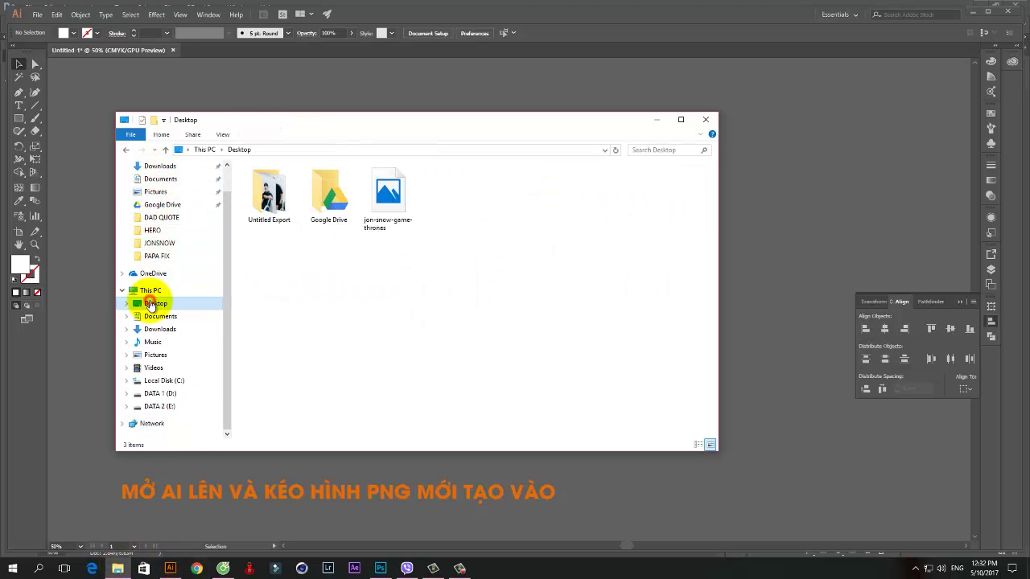
pyautogui.click(394, 199)
pyautogui.moveTo(395, 200)
pyautogui.mouseDown()
pyautogui.moveTo(832, 233)
pyautogui.moveTo(469, 258)
pyautogui.moveTo(251, 219)
pyautogui.mouseUp()
pyautogui.click(656, 123)
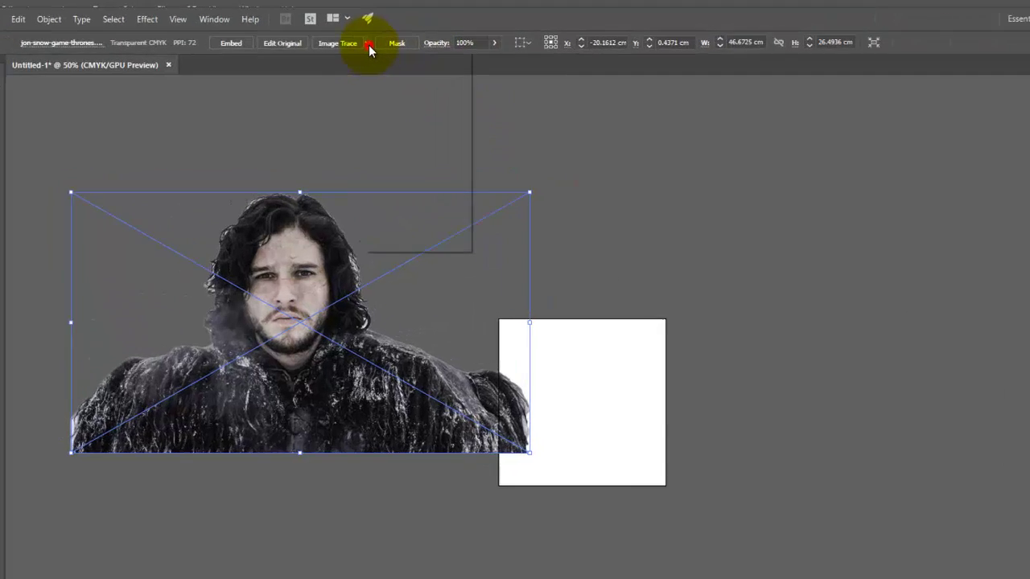
# Step: Apply the High Fidelity Photo Image Trace preset to the placed portrait
pyautogui.click(326, 33)
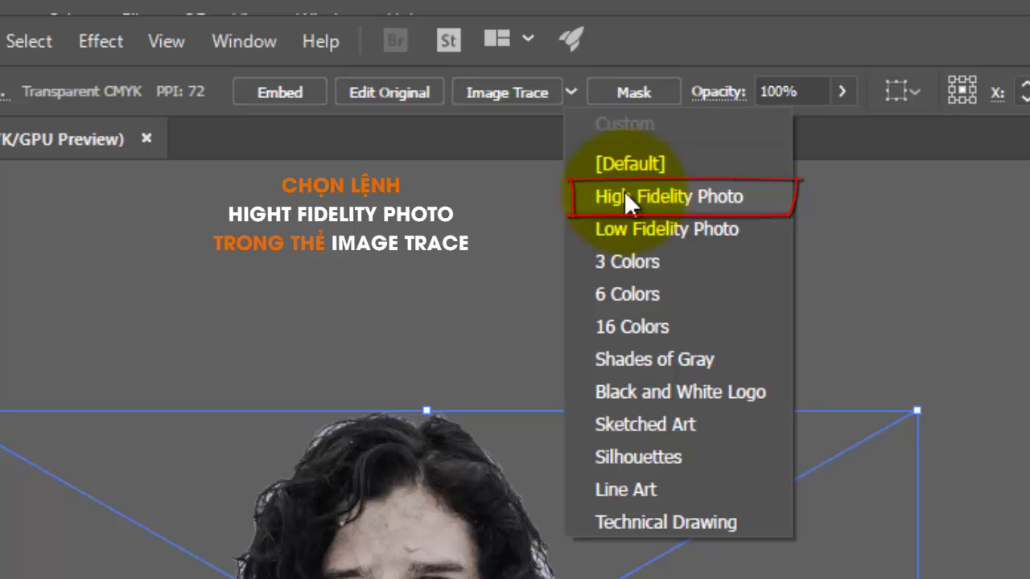
pyautogui.click(626, 194)
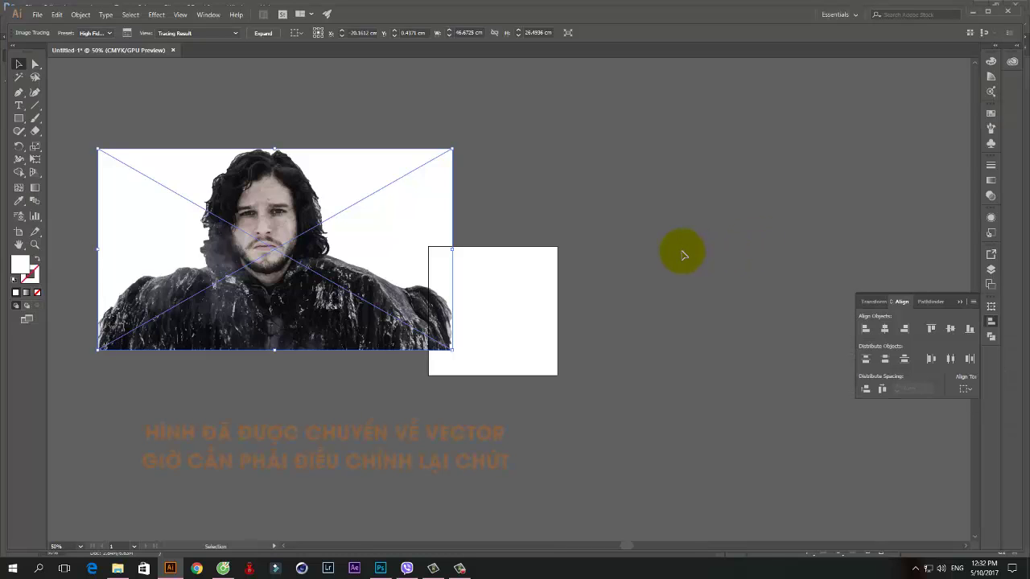
# Step: Zoom in on the traced face and expand the tracing into editable paths
pyautogui.press('z')
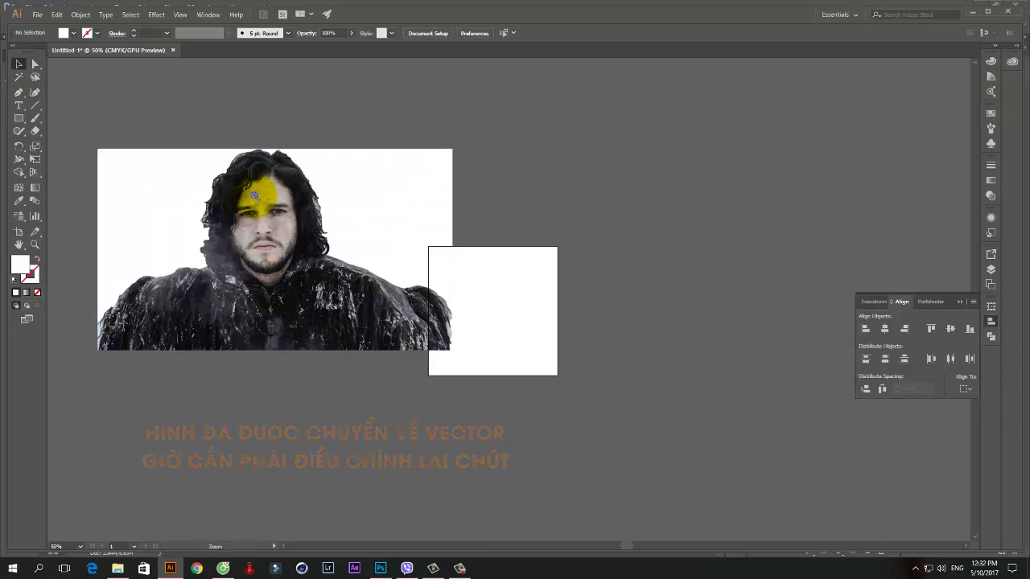
pyautogui.moveTo(252, 184); pyautogui.dragTo(475, 269)
pyautogui.scroll(-5, 474, 269)
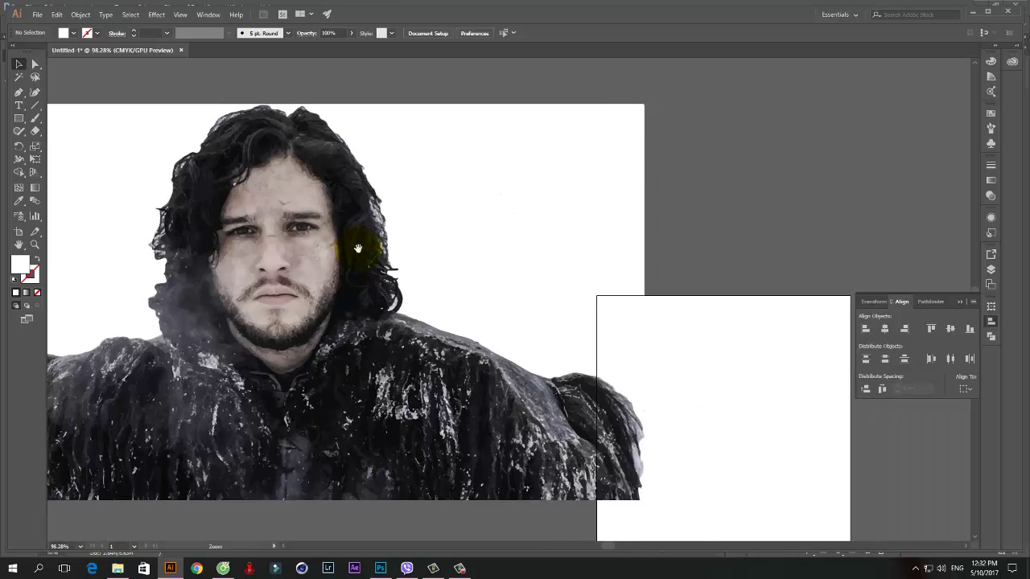
pyautogui.scroll(2, 361, 246)
pyautogui.press('v')
pyautogui.click(740, 196)
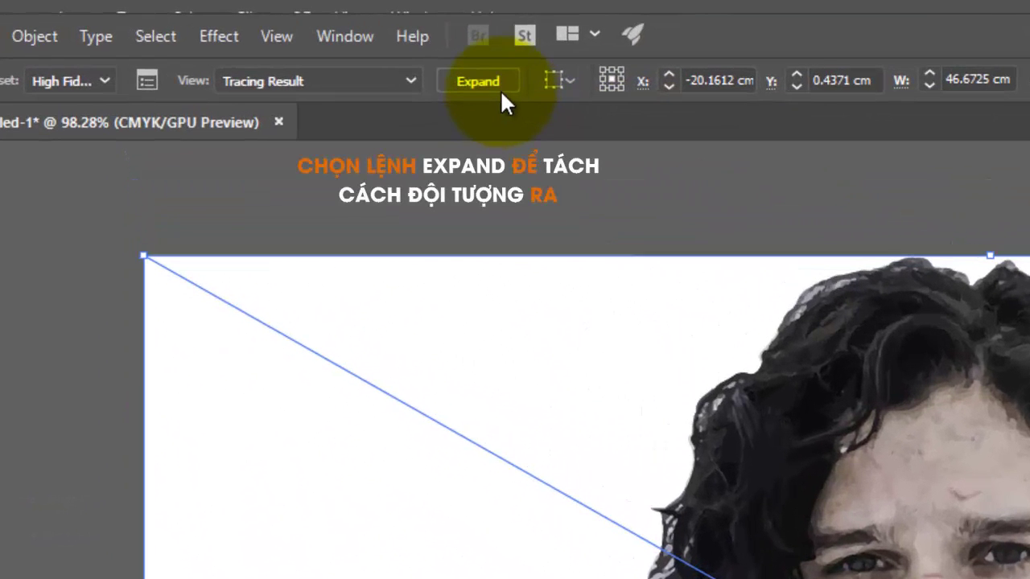
pyautogui.click(497, 87)
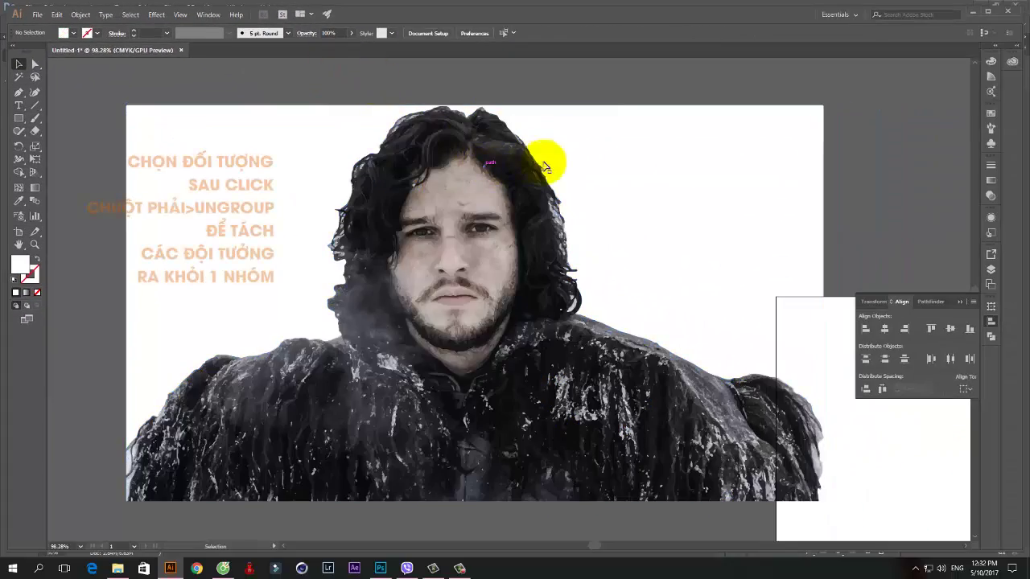
# Step: Ungroup the expanded artwork into separate shapes
pyautogui.click(633, 167)
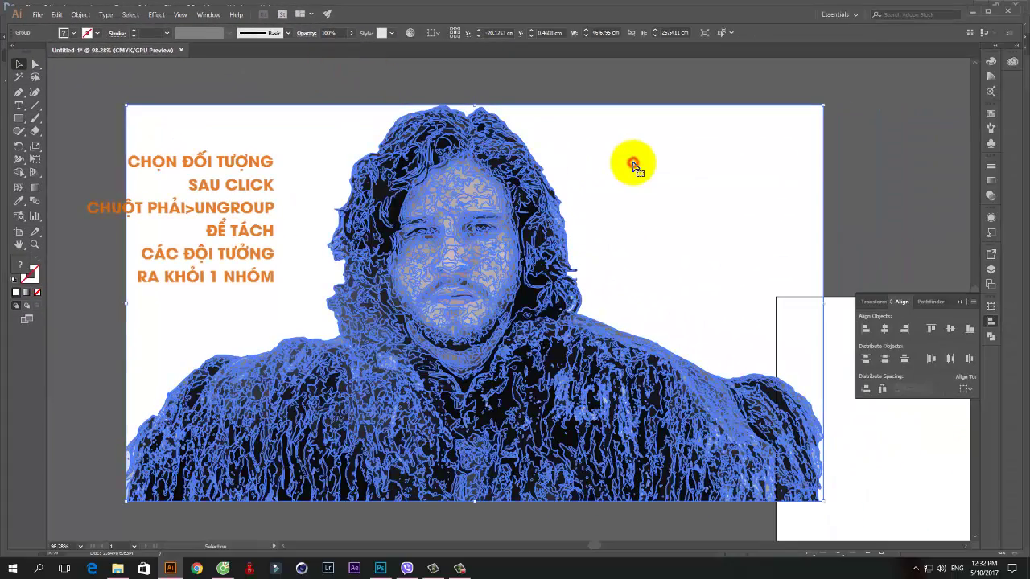
pyautogui.rightClick(282, 160)
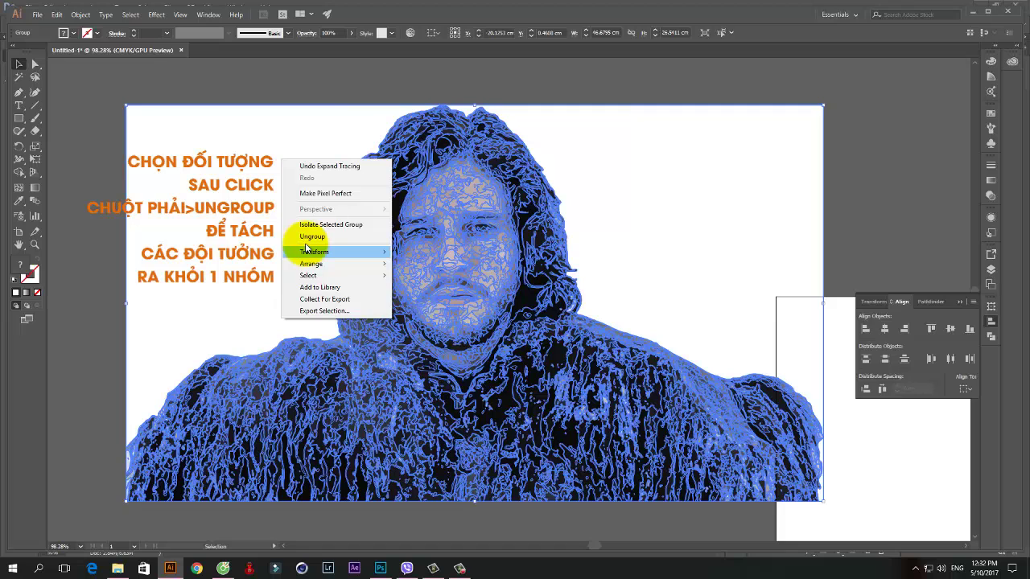
pyautogui.click(312, 236)
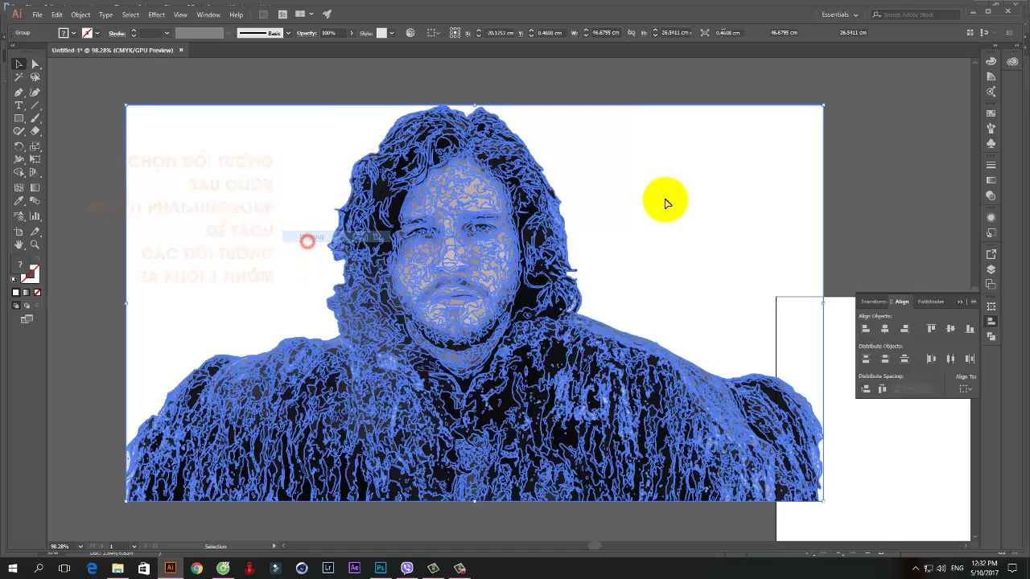
pyautogui.click(863, 197)
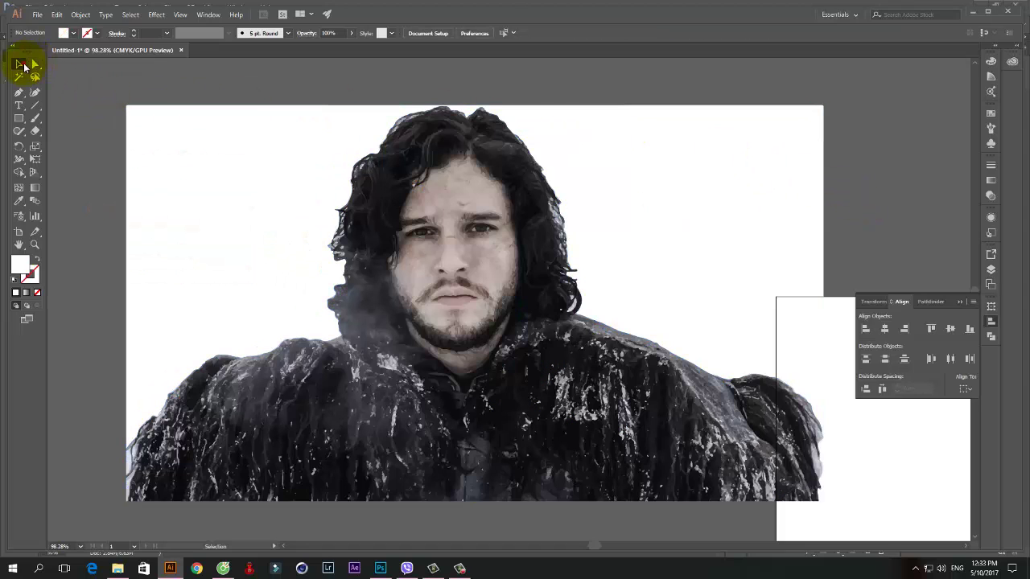
# Step: Delete the white background shape and zoom in on the top of the hair
pyautogui.click(143, 126)
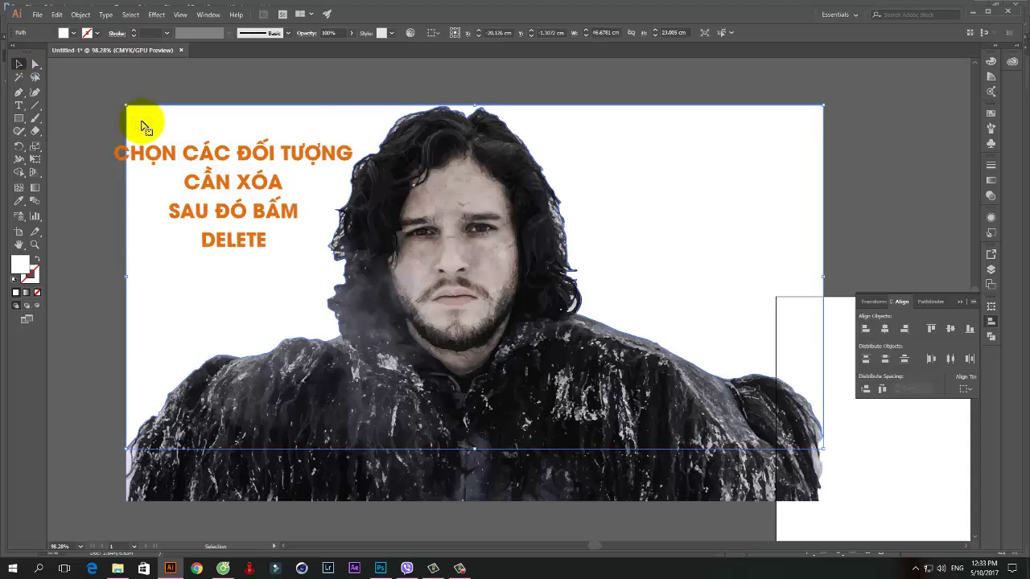
pyautogui.press('Delete')
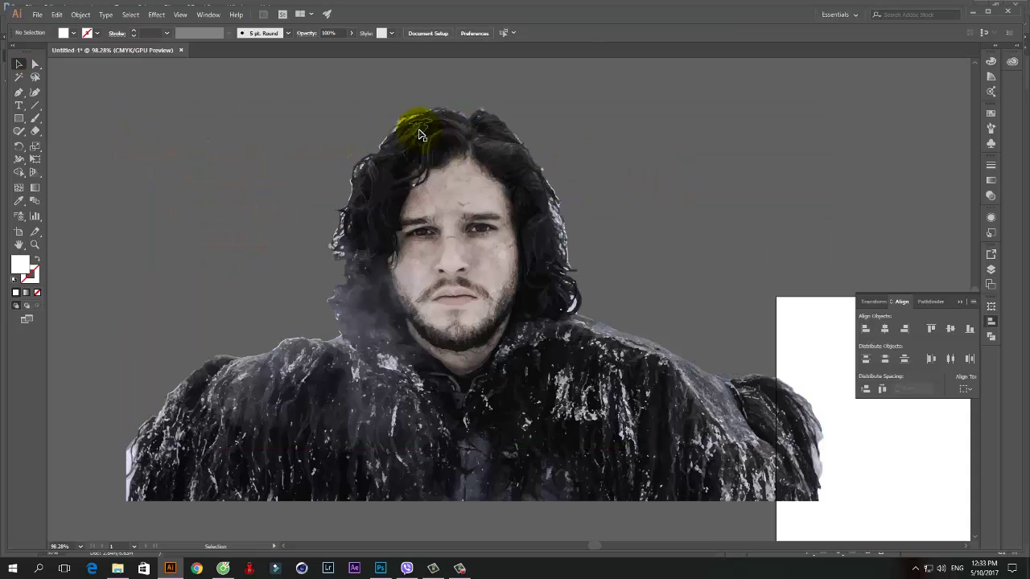
pyautogui.moveTo(418, 135)
pyautogui.mouseDown()
pyautogui.moveTo(586, 196)
pyautogui.moveTo(510, 191)
pyautogui.moveTo(455, 149)
pyautogui.mouseUp()
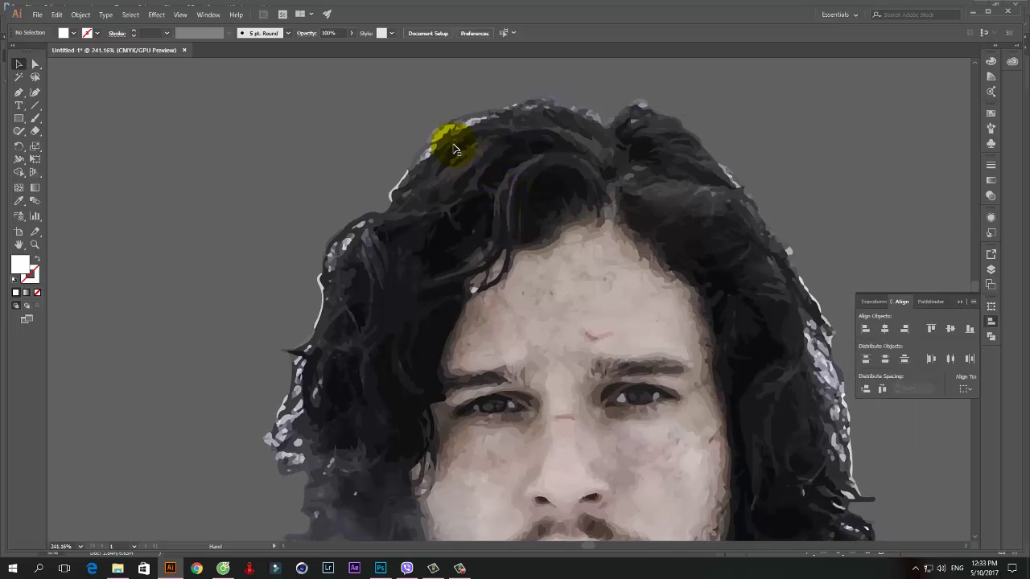
pyautogui.click(441, 127)
pyautogui.click(309, 305)
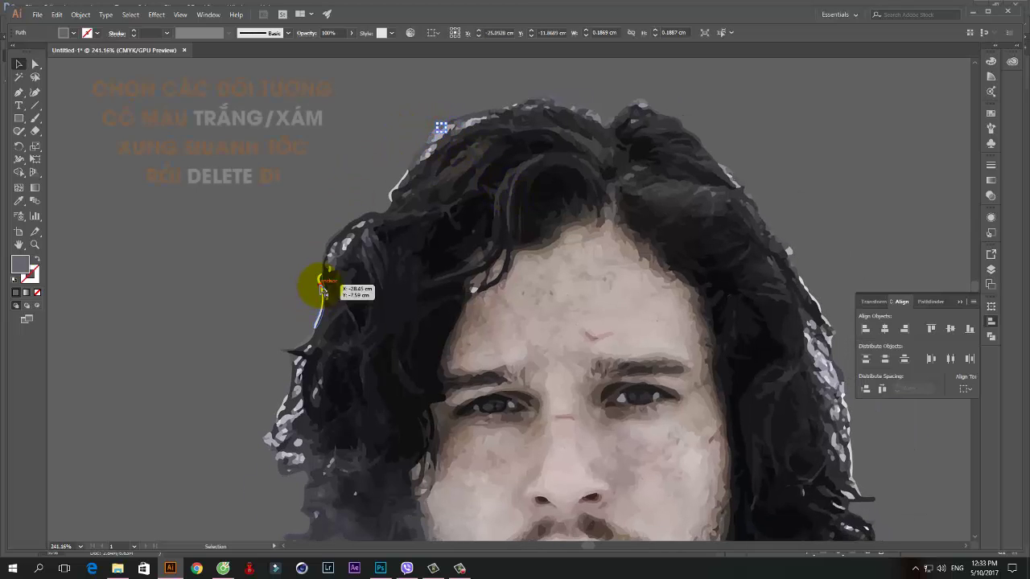
# Step: Nudge a light fragment down and delete a grey speck at the hair's left edge
pyautogui.click(298, 361)
pyautogui.moveTo(308, 372); pyautogui.dragTo(296, 420)
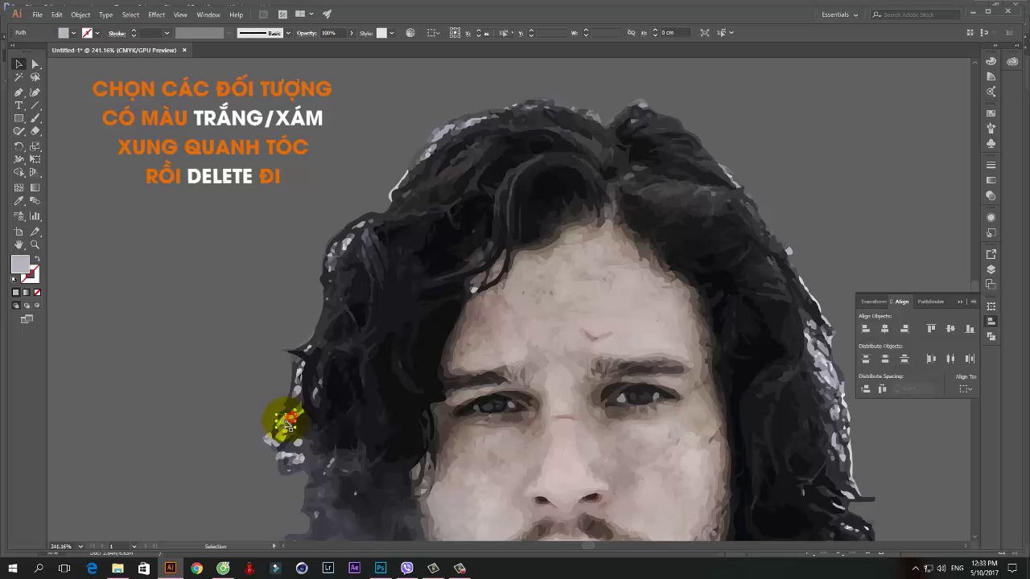
pyautogui.click(274, 438)
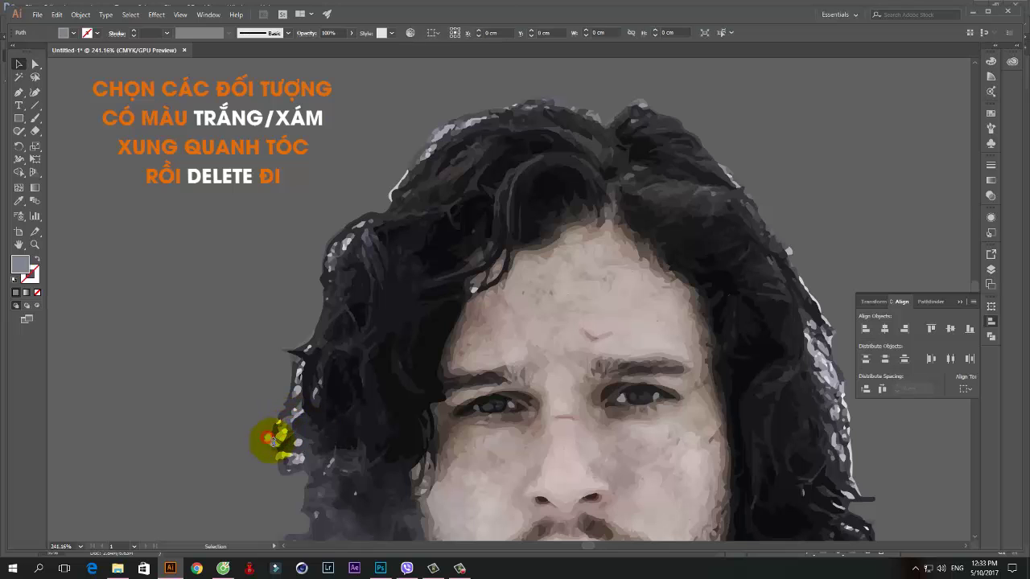
pyautogui.press('Delete')
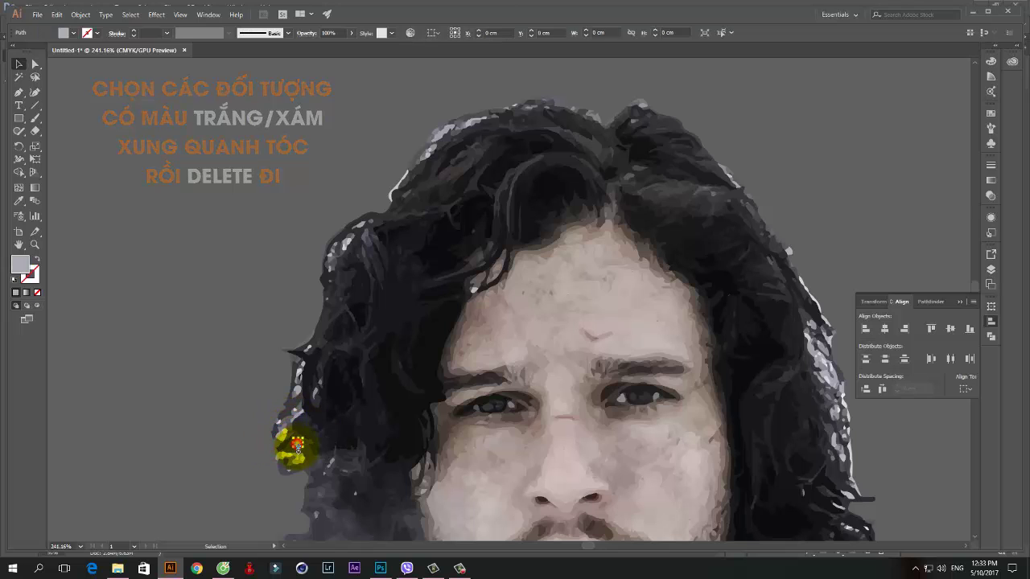
pyautogui.click(289, 456)
pyautogui.scroll(3, 262, 493)
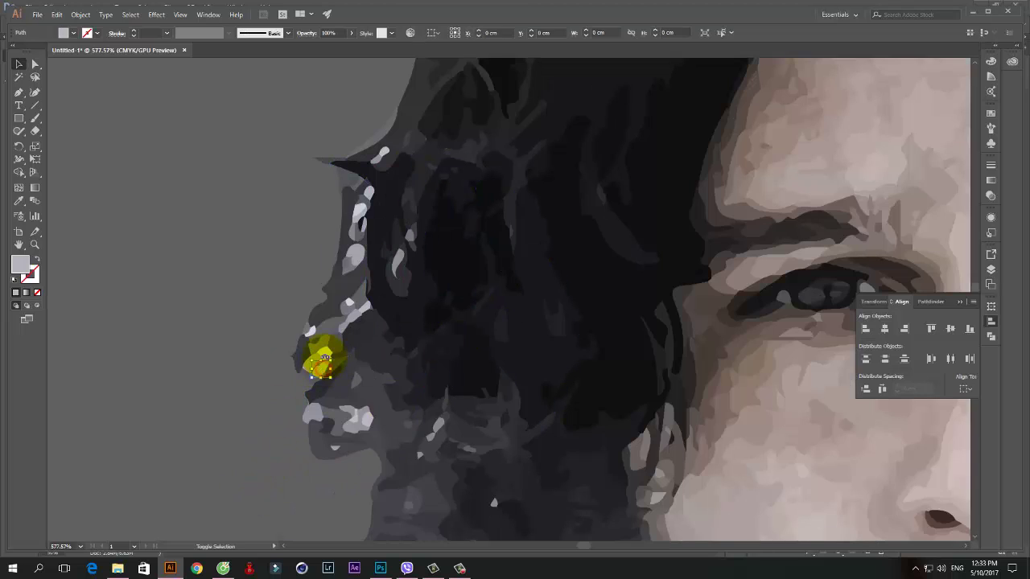
# Step: Give a light grey fragment at the hair edge the dark hair colour with the Eyedropper
pyautogui.click(314, 363)
pyautogui.keyDown('shift'); pyautogui.click(352, 421); pyautogui.keyUp('shift')
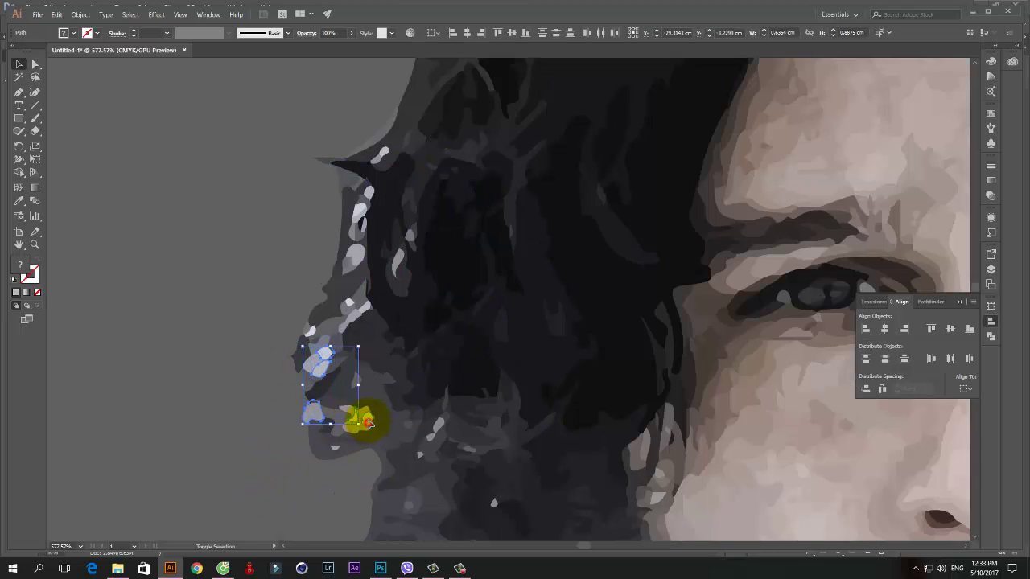
pyautogui.click(372, 386)
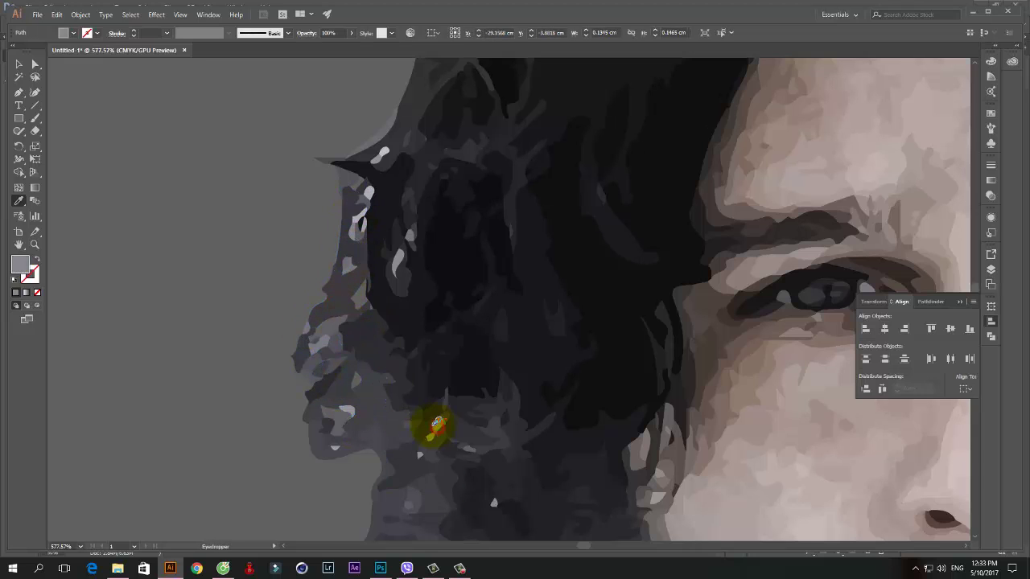
pyautogui.scroll(3, 471, 433)
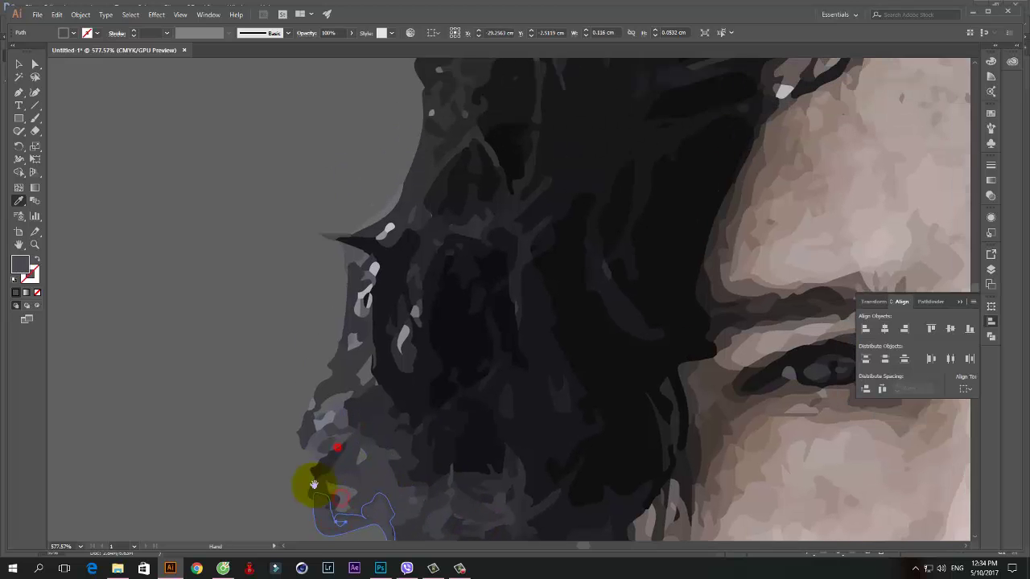
pyautogui.keyDown('ctrl'); pyautogui.click(318, 435); pyautogui.keyUp('ctrl')
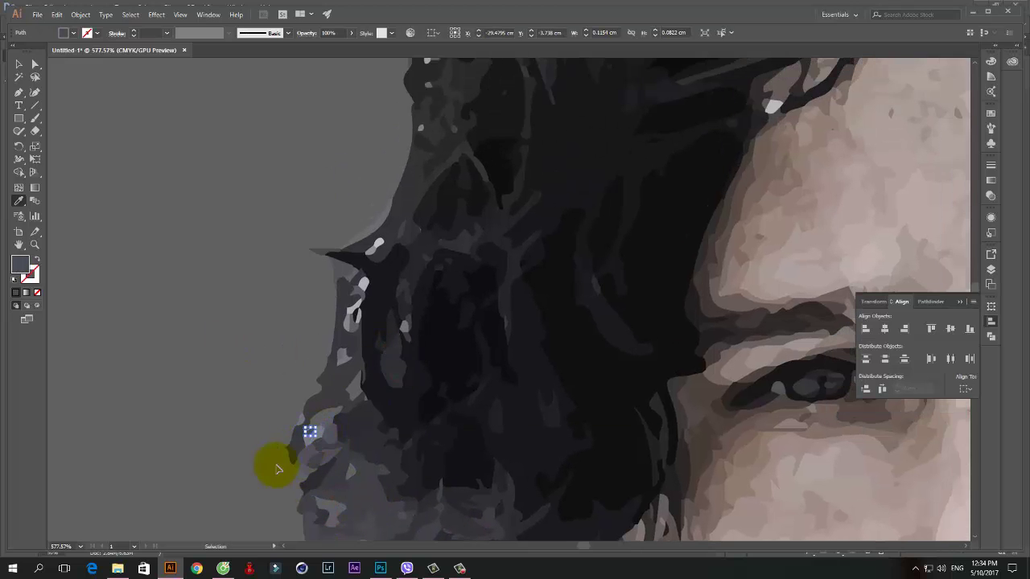
pyautogui.scroll(2, 274, 450)
pyautogui.scroll(2, 266, 391)
pyautogui.keyDown('ctrl'); pyautogui.click(337, 249); pyautogui.keyUp('ctrl')
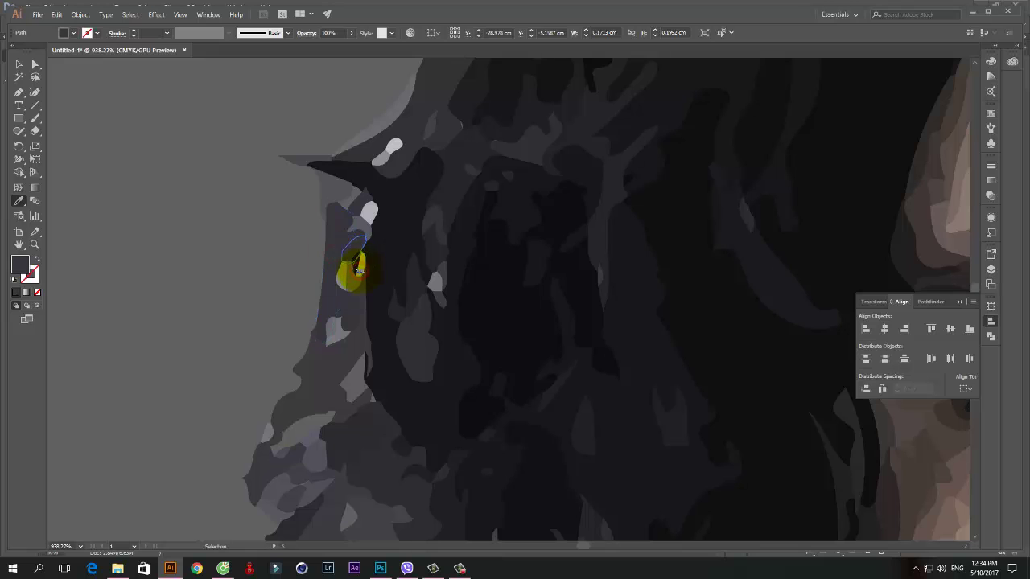
pyautogui.keyDown('ctrl'); pyautogui.click(395, 276); pyautogui.keyUp('ctrl')
pyautogui.hotkey('ctrl', '1')
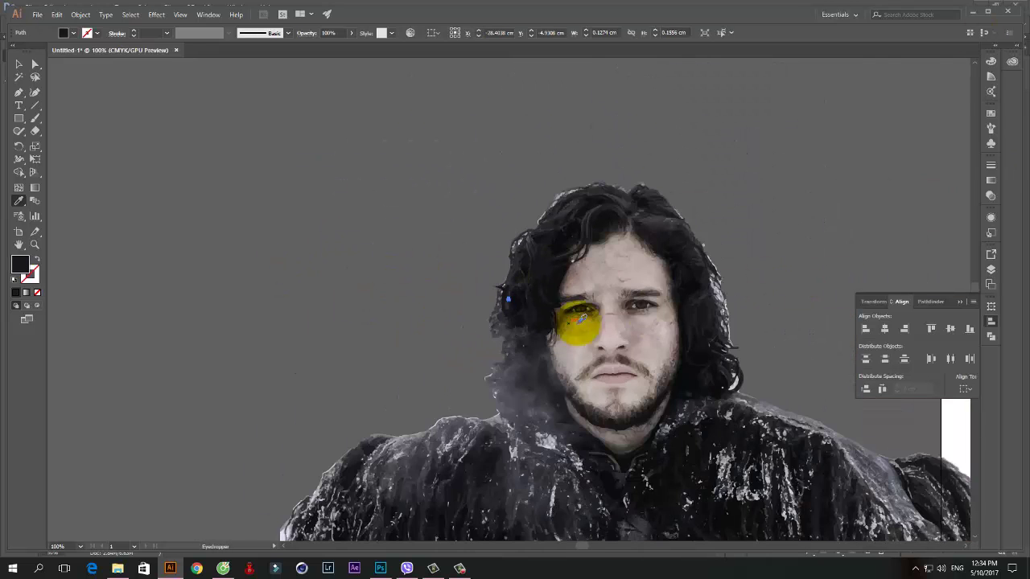
# Step: Move stray fragments at the left side of the hair back into place
pyautogui.scroll(3, 483, 346)
pyautogui.press('v')
pyautogui.click(193, 108)
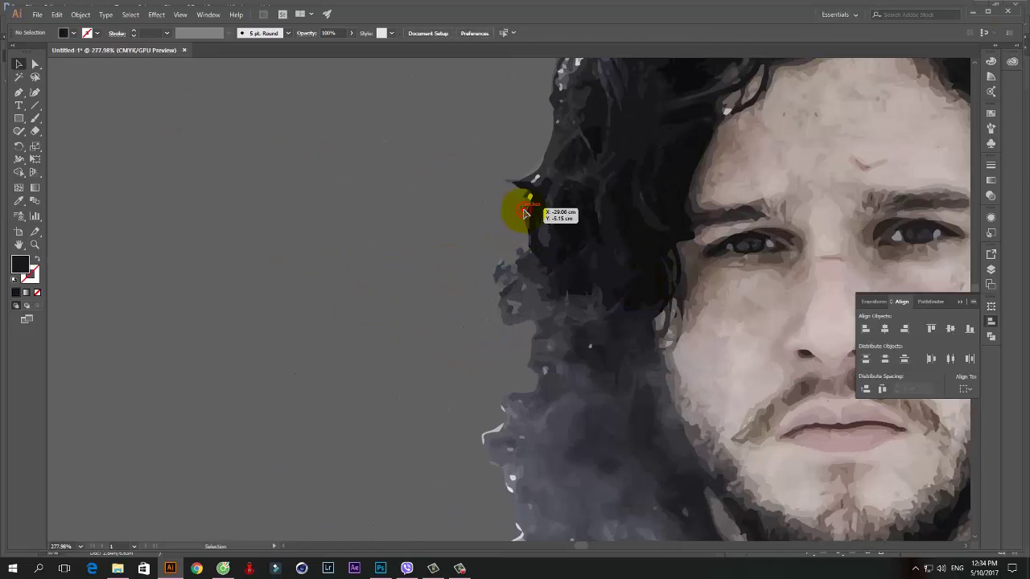
pyautogui.moveTo(524, 213); pyautogui.dragTo(532, 184)
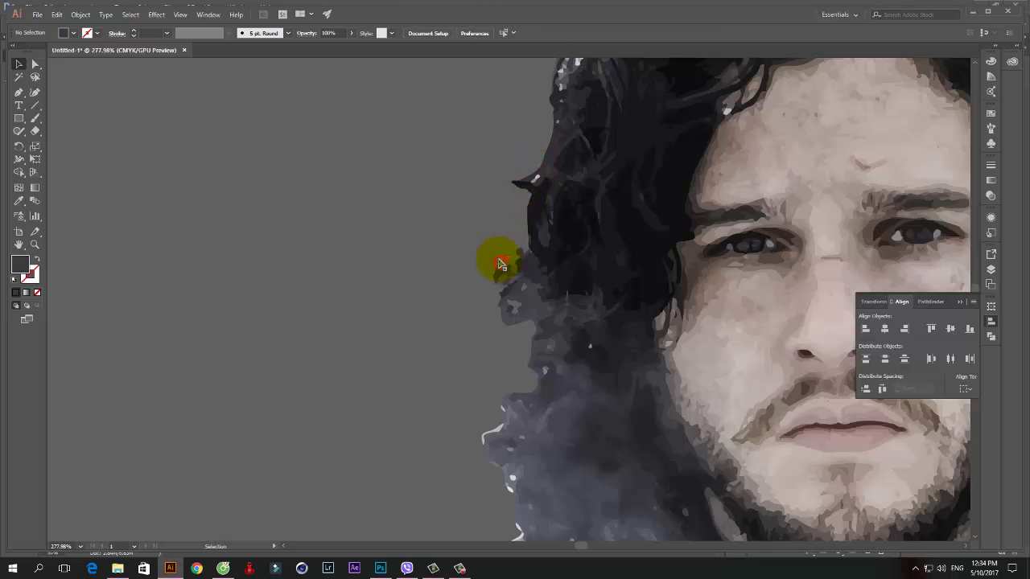
pyautogui.scroll(-2, 512, 486)
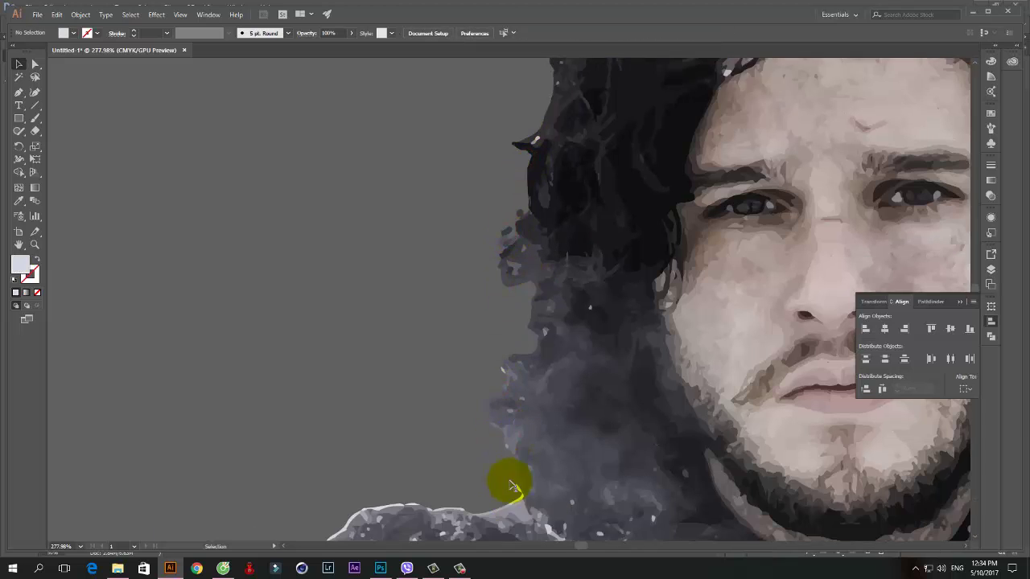
pyautogui.scroll(-3, 515, 451)
pyautogui.scroll(1, 527, 362)
pyautogui.scroll(6, 534, 257)
pyautogui.scroll(4, 563, 221)
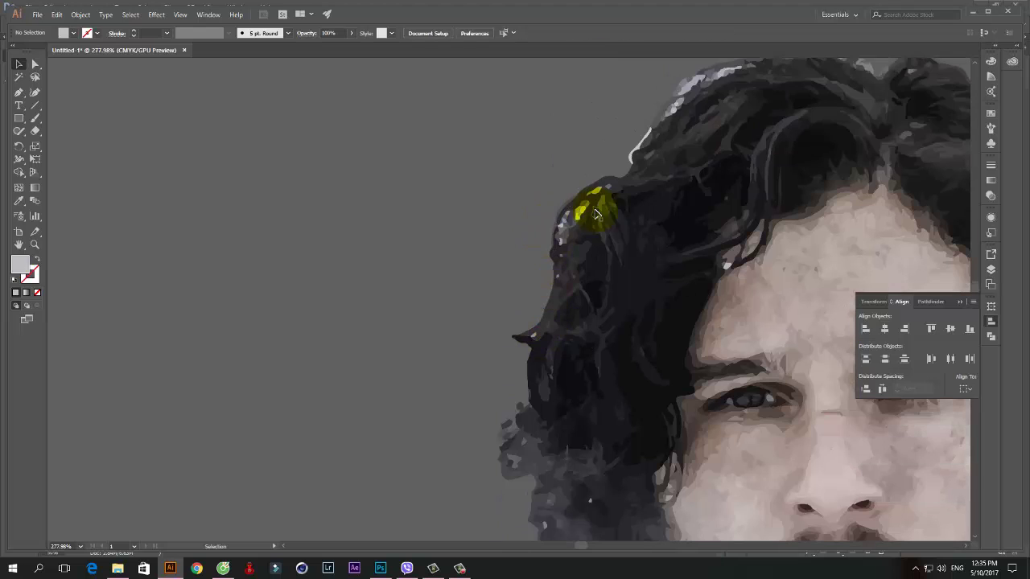
pyautogui.moveTo(596, 214); pyautogui.dragTo(572, 227)
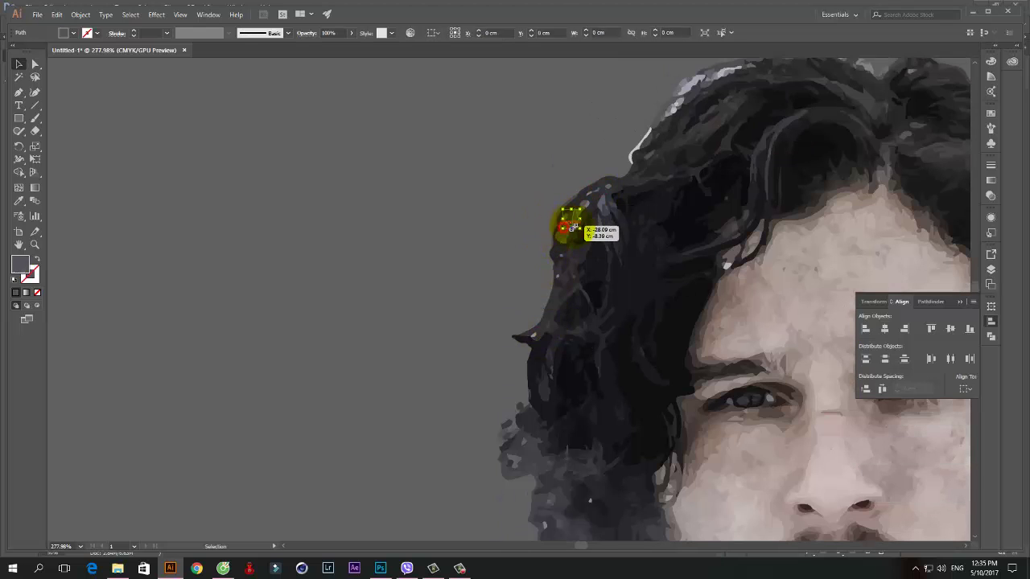
pyautogui.scroll(3, 572, 227)
# Step: Shift small stray fragments along the top of the hair
pyautogui.click(656, 143)
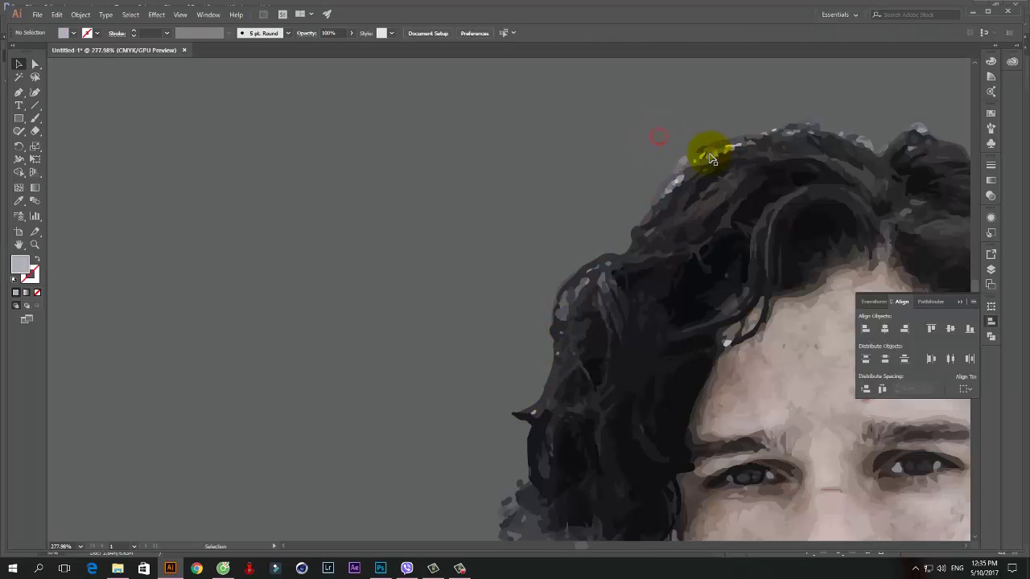
pyautogui.moveTo(678, 182); pyautogui.dragTo(665, 196)
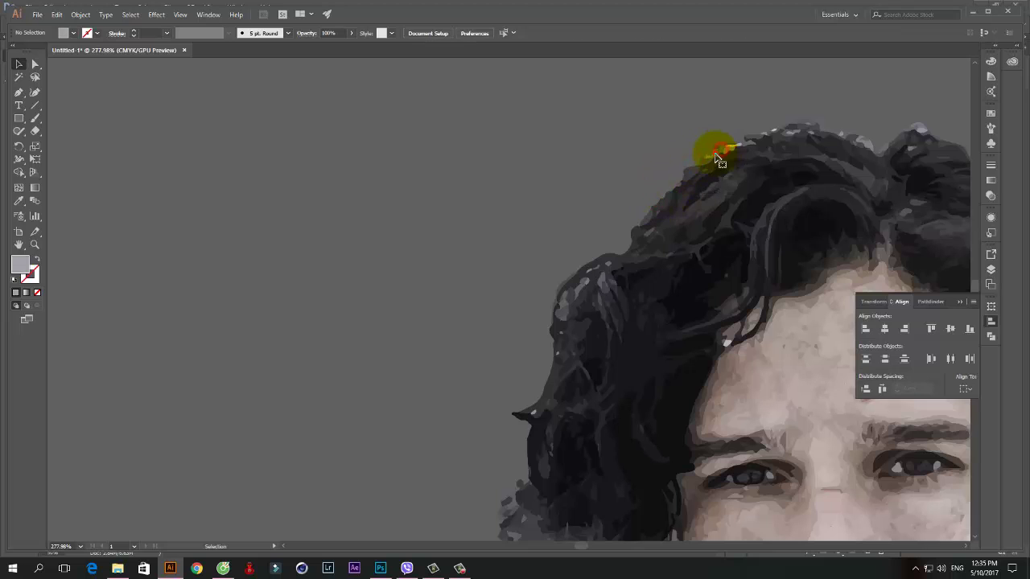
pyautogui.moveTo(719, 158); pyautogui.dragTo(739, 148)
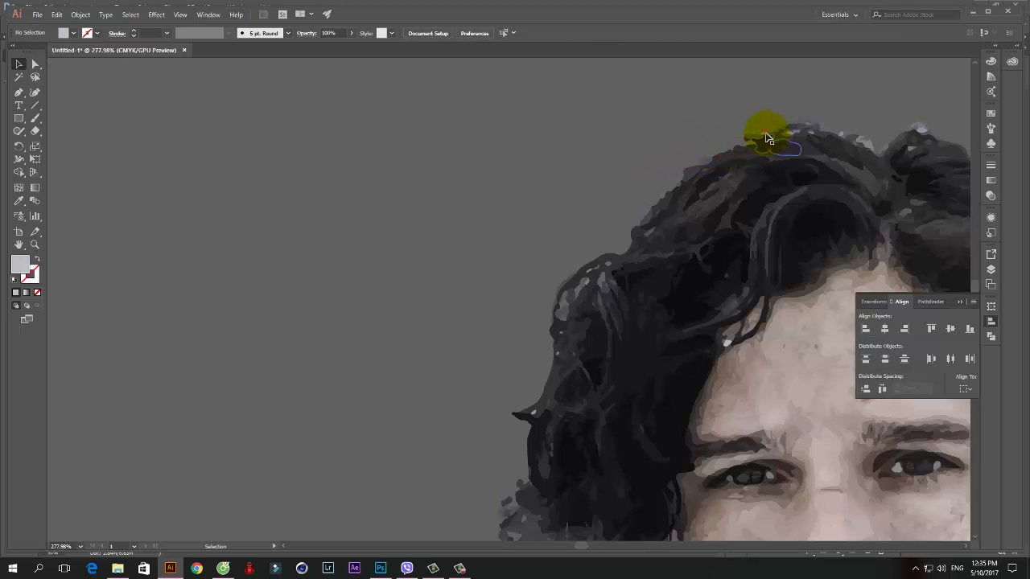
pyautogui.moveTo(767, 139); pyautogui.dragTo(832, 265)
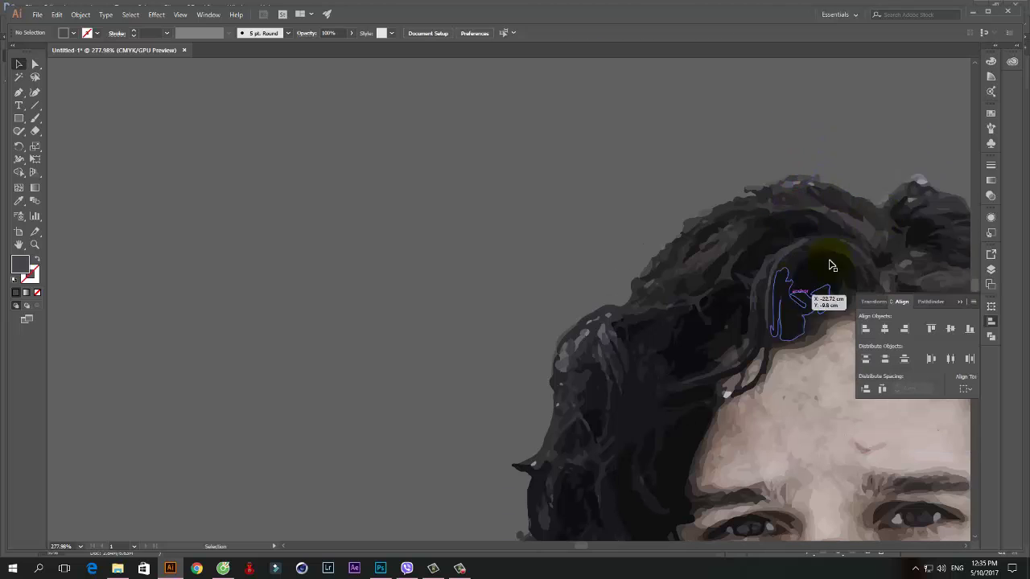
pyautogui.moveTo(880, 208); pyautogui.dragTo(498, 184)
# Step: In isolation mode, move stray light fragments on the right hair edge back into the hair
pyautogui.hscroll(5, 499, 185)
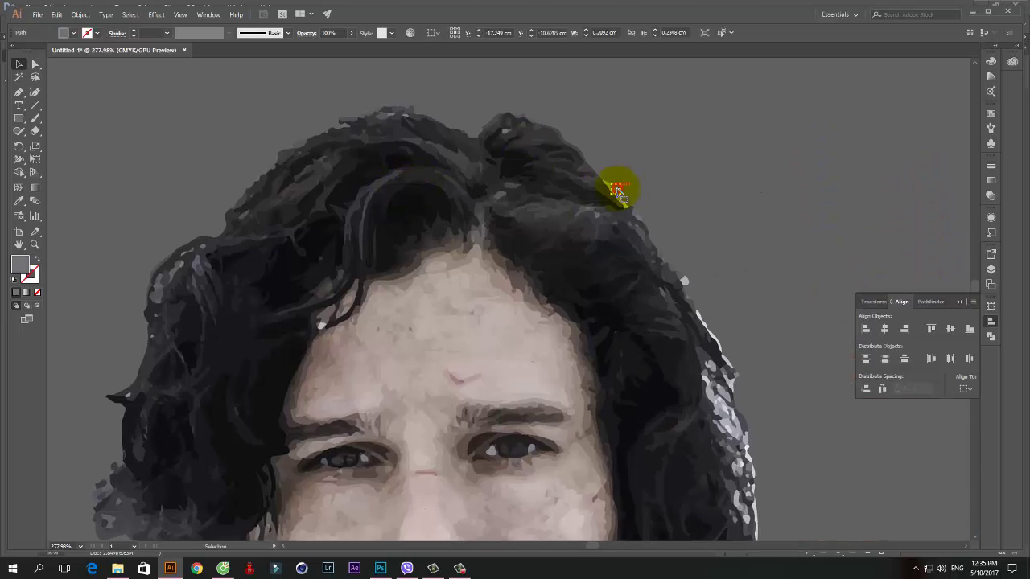
pyautogui.scroll(-1, 711, 330)
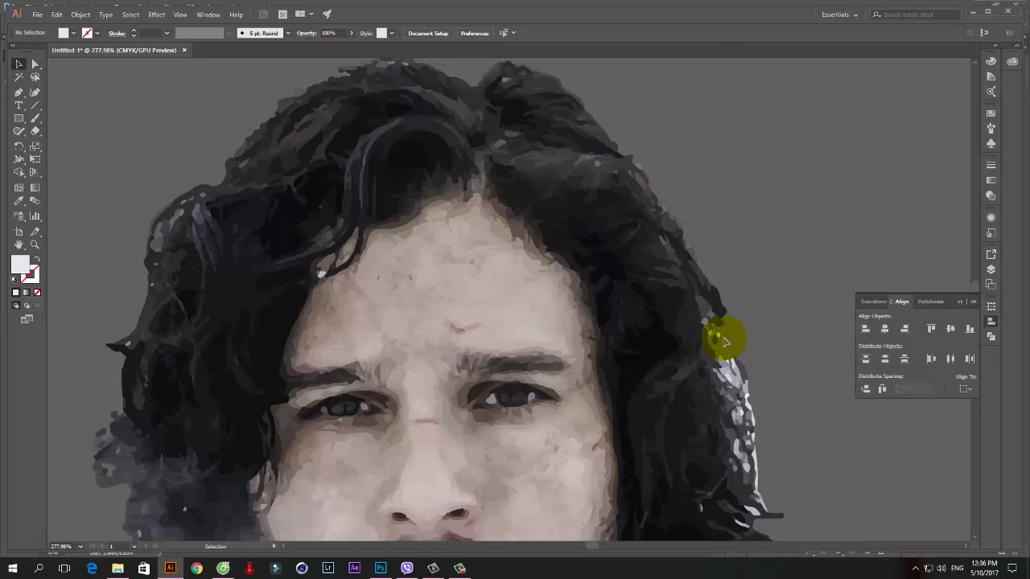
pyautogui.doubleClick(719, 338)
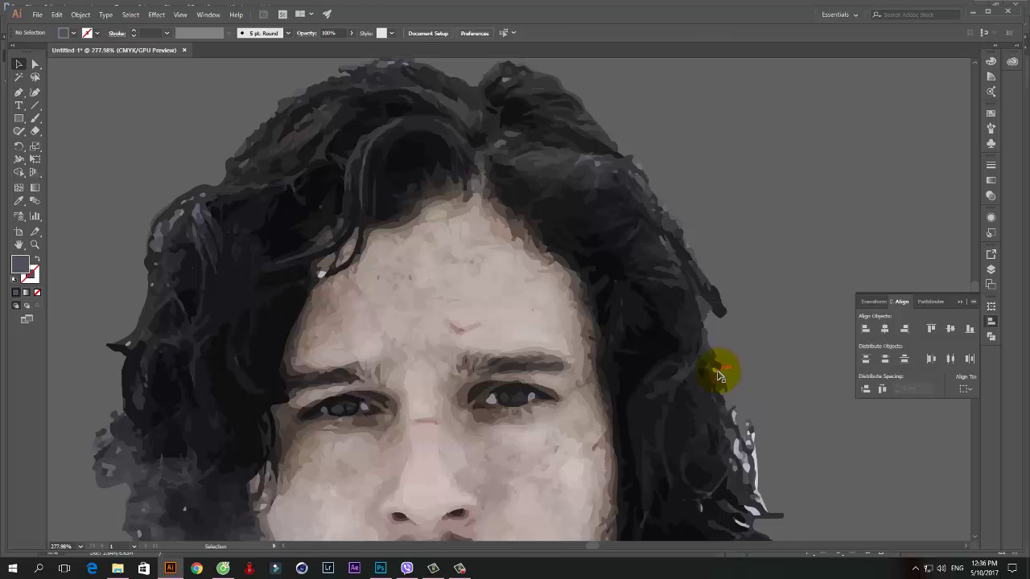
pyautogui.scroll(-2, 737, 358)
pyautogui.click(754, 368)
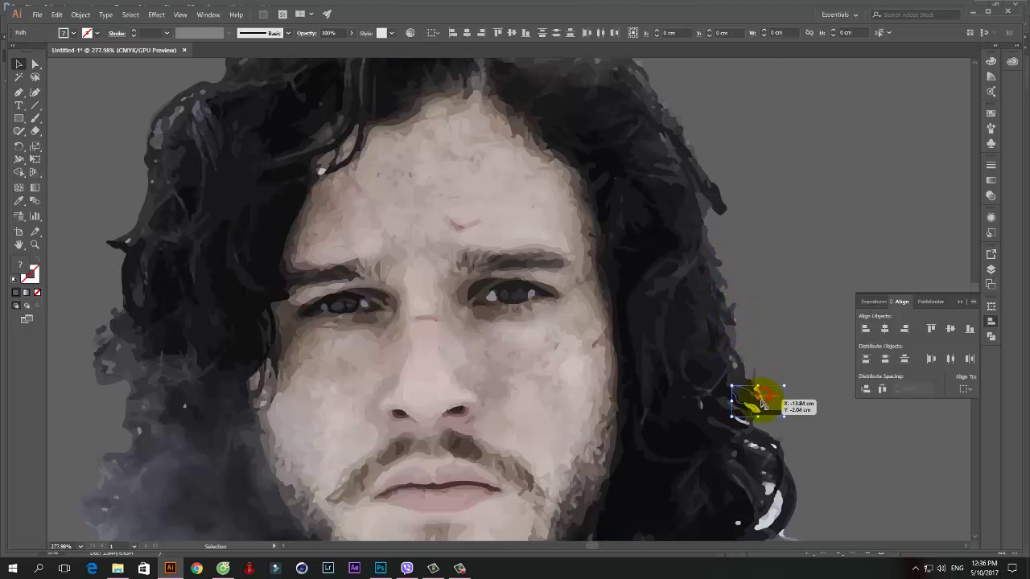
pyautogui.scroll(-1, 764, 373)
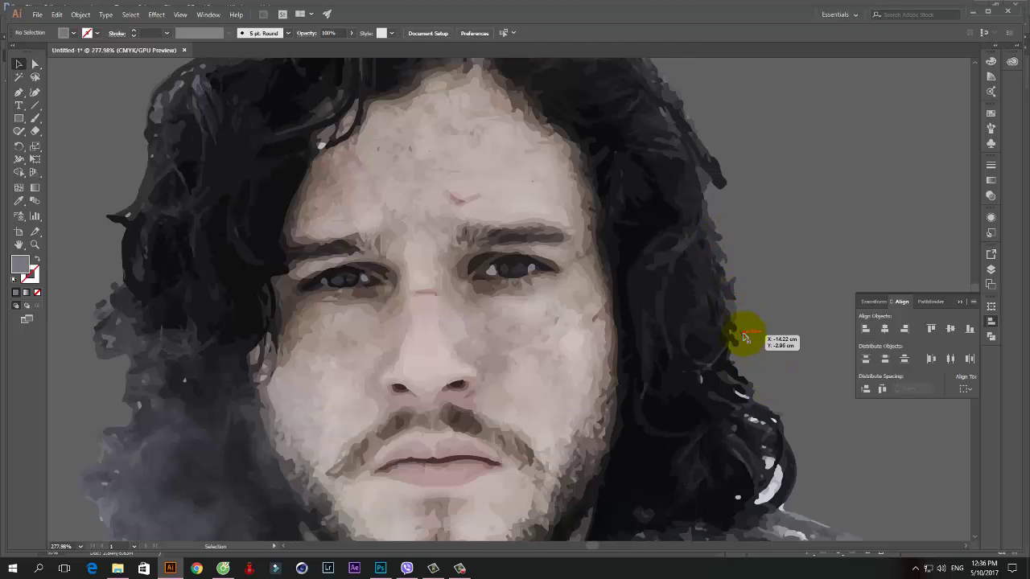
pyautogui.scroll(-1, 741, 333)
pyautogui.click(770, 412)
pyautogui.moveTo(777, 441); pyautogui.dragTo(744, 348)
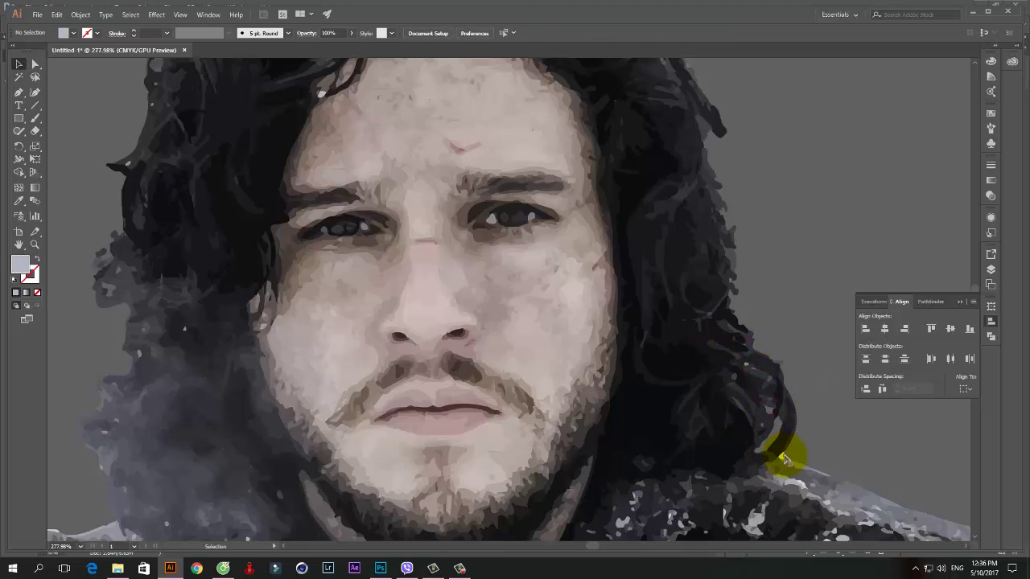
pyautogui.scroll(1, 786, 453)
pyautogui.scroll(-5, 212, 271)
pyautogui.scroll(5, 395, 314)
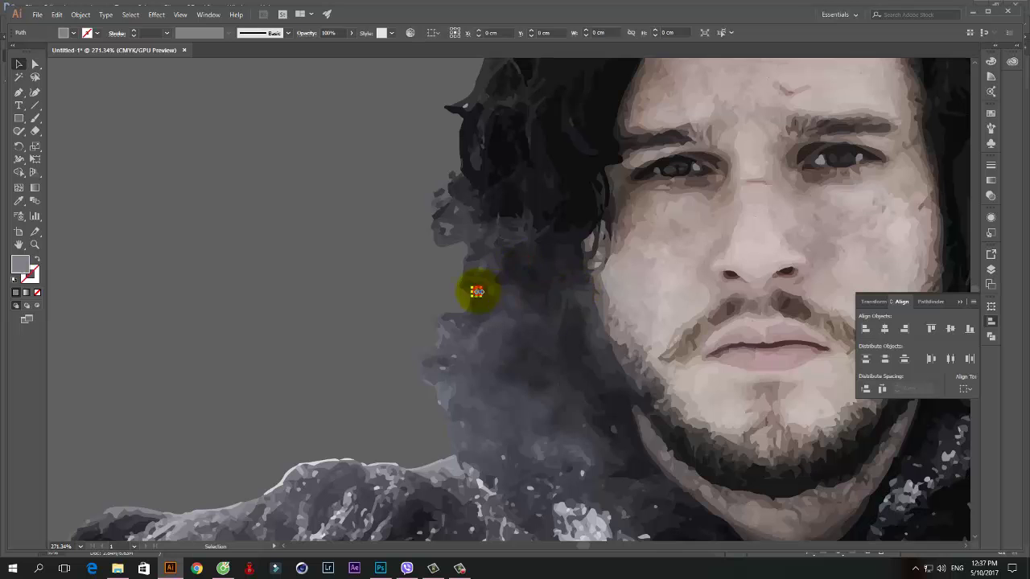
pyautogui.scroll(-2, 464, 396)
pyautogui.scroll(-5, 536, 223)
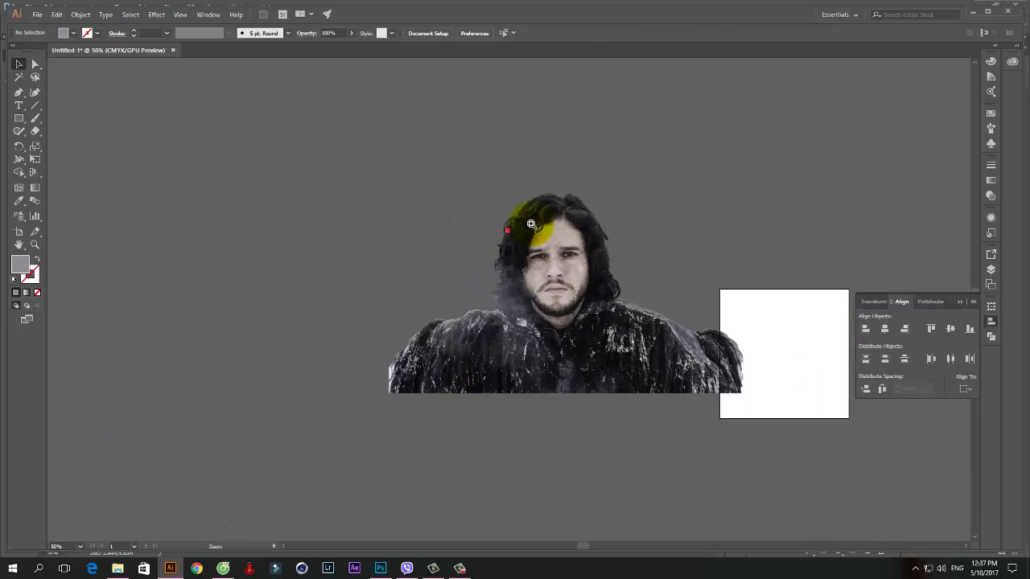
pyautogui.scroll(5, 696, 244)
# Step: View the whole portrait and delete the left fur section
pyautogui.press('v')
pyautogui.click(459, 331)
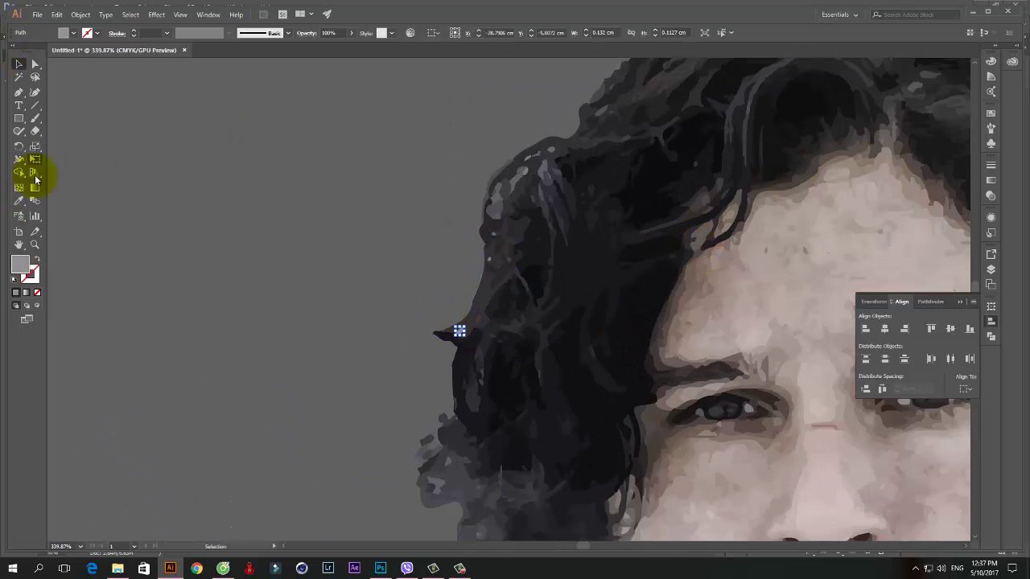
pyautogui.press('v')
pyautogui.scroll(-5, 552, 341)
pyautogui.scroll(1, 427, 414)
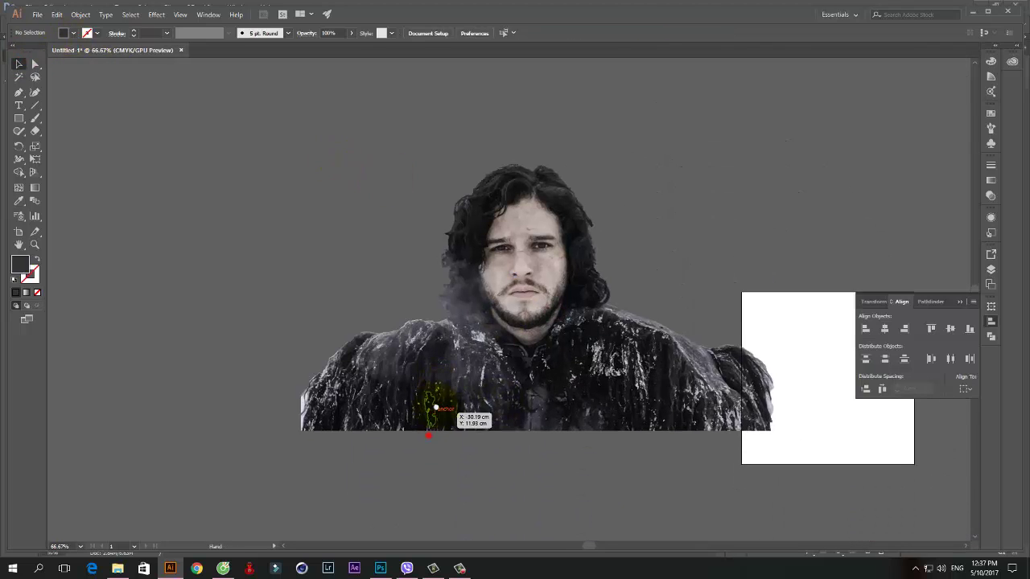
pyautogui.click(428, 435)
pyautogui.click(439, 465)
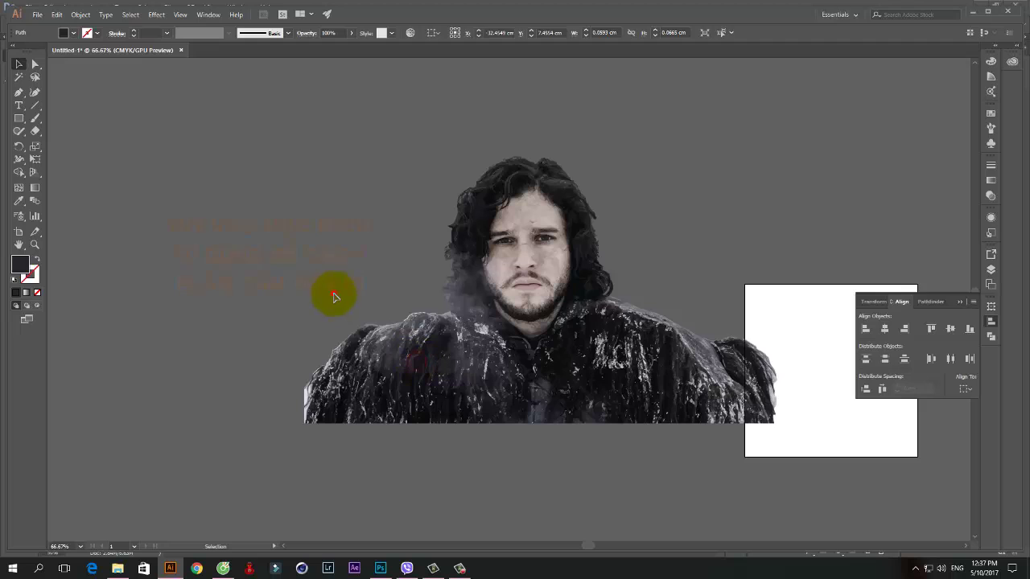
pyautogui.moveTo(308, 311); pyautogui.dragTo(374, 420)
pyautogui.press('Delete')
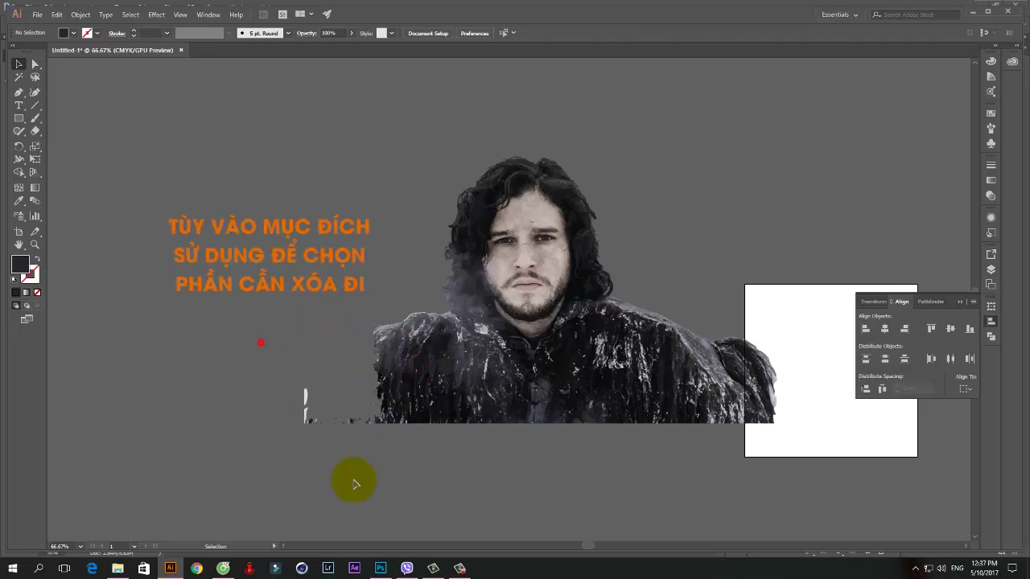
# Step: Delete further fur strips and stray paths along the left edge
pyautogui.moveTo(352, 358); pyautogui.dragTo(420, 439)
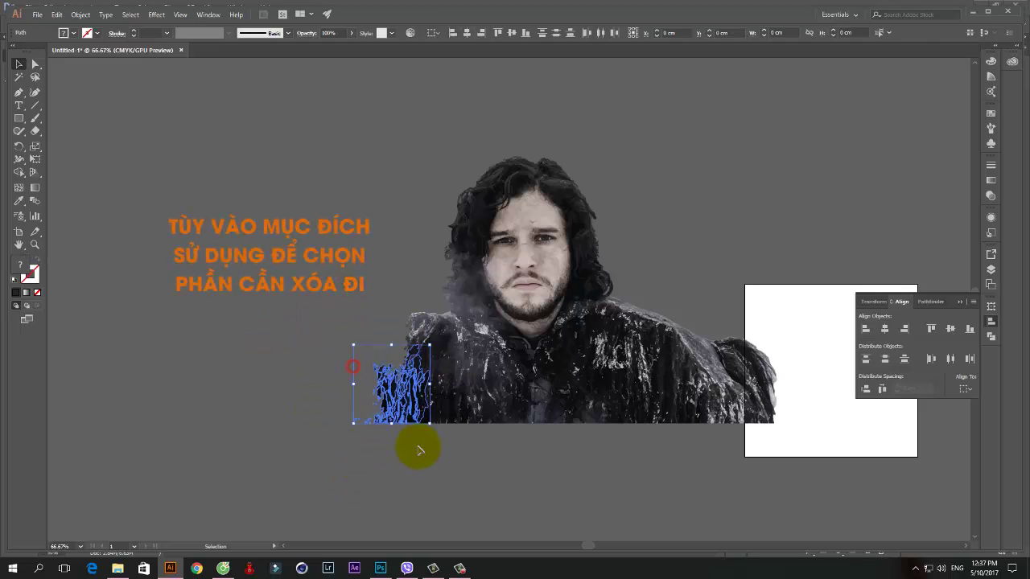
pyautogui.press('Delete')
pyautogui.moveTo(376, 352); pyautogui.dragTo(406, 374)
pyautogui.press('Delete')
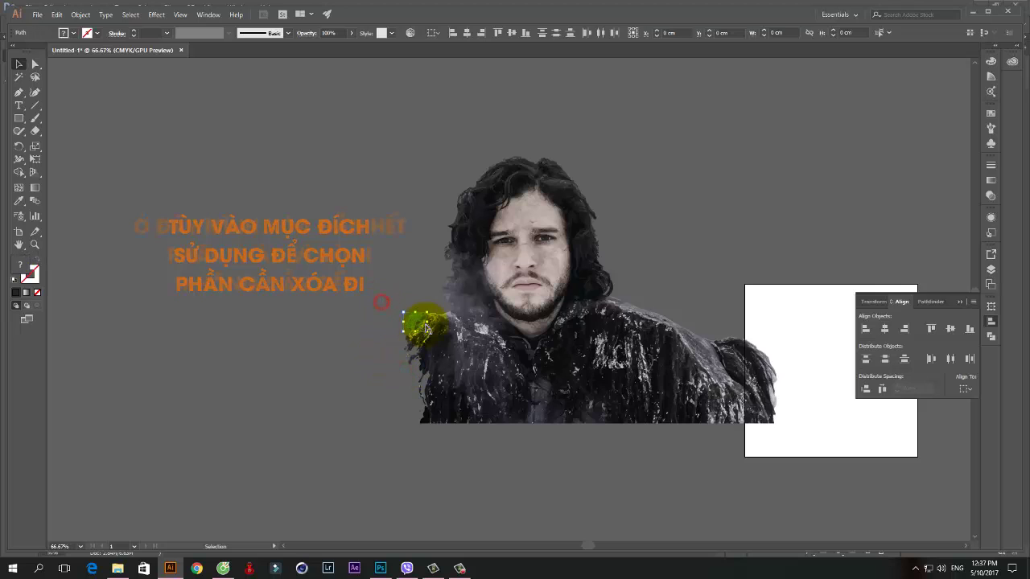
pyautogui.moveTo(446, 357)
pyautogui.mouseDown()
pyautogui.moveTo(418, 322)
pyautogui.moveTo(443, 413)
pyautogui.moveTo(499, 442)
pyautogui.mouseUp()
pyautogui.press('Delete')
pyautogui.press('Delete')
pyautogui.press('Delete')
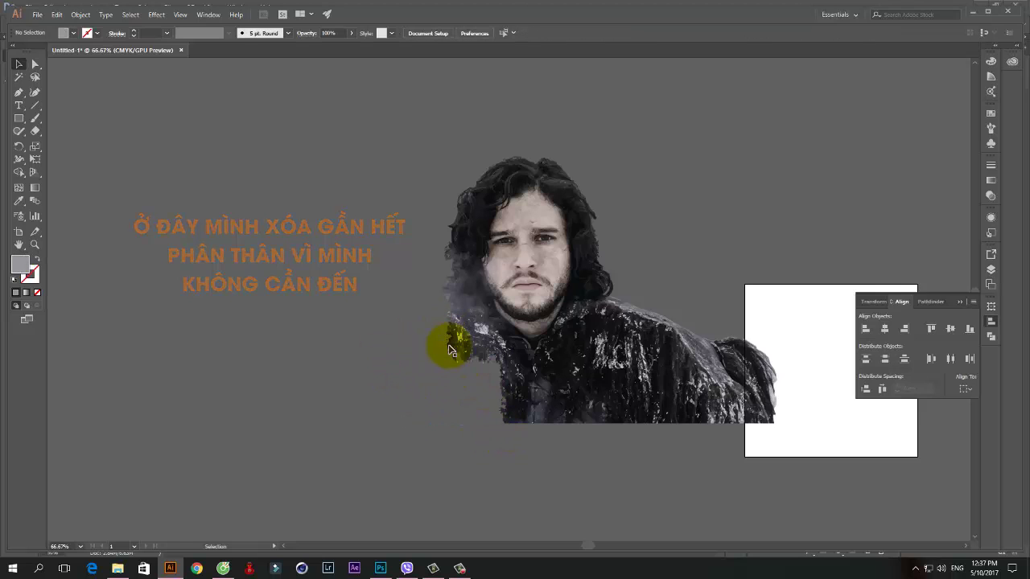
# Step: Delete the fur pieces on the right, lower right and below the portrait
pyautogui.moveTo(435, 313); pyautogui.dragTo(461, 361)
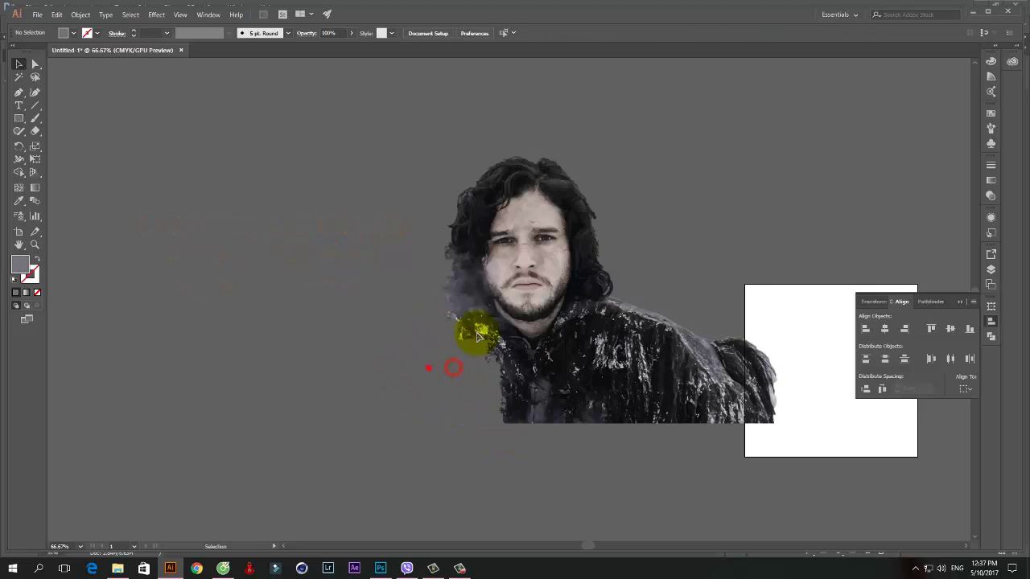
pyautogui.moveTo(591, 437); pyautogui.dragTo(638, 381)
pyautogui.press('Delete')
pyautogui.moveTo(563, 442); pyautogui.dragTo(609, 375)
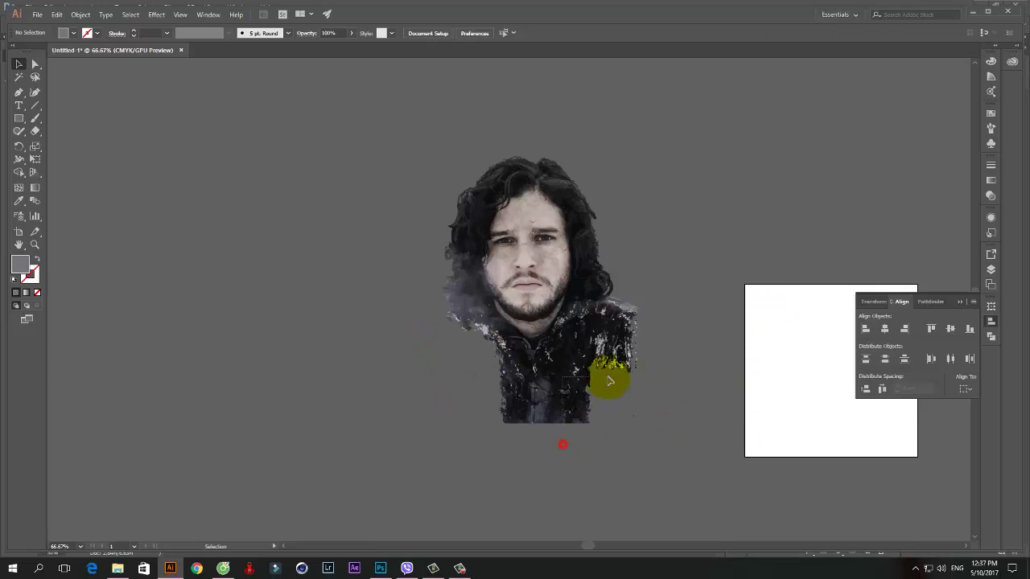
pyautogui.press('Delete')
pyautogui.moveTo(658, 287); pyautogui.dragTo(620, 336)
pyautogui.moveTo(555, 455); pyautogui.dragTo(499, 393)
pyautogui.press('Delete')
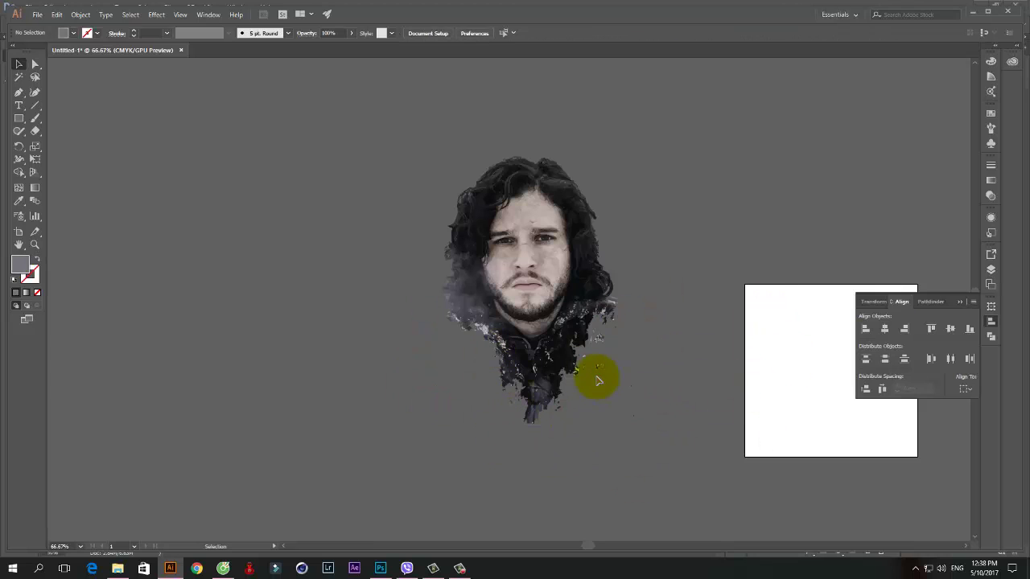
# Step: Remove wispy fur left of the face and beside the neck, then check the portrait
pyautogui.moveTo(444, 315); pyautogui.dragTo(478, 337)
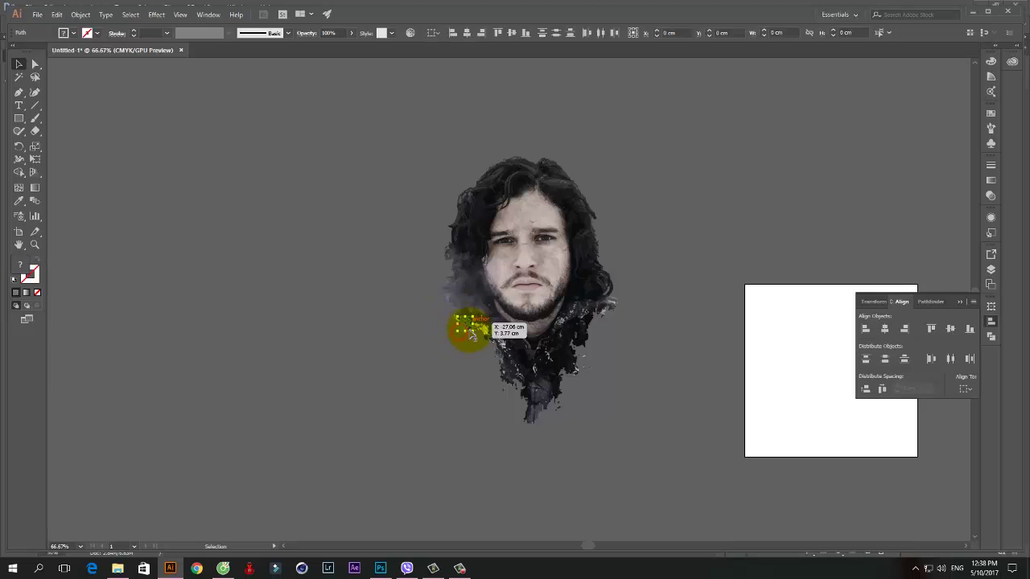
pyautogui.press('Delete')
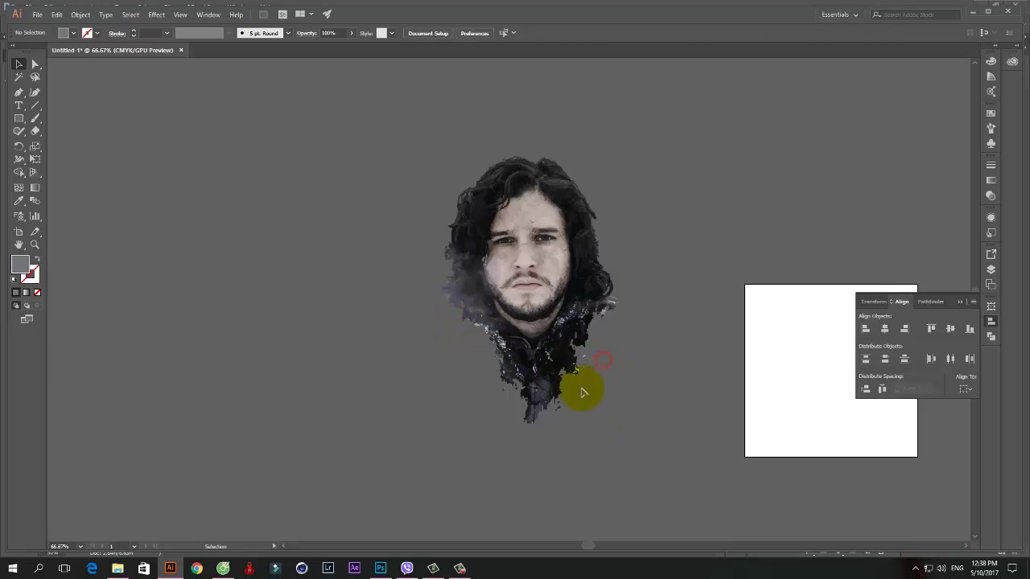
pyautogui.moveTo(614, 393); pyautogui.dragTo(585, 400)
pyautogui.press('Delete')
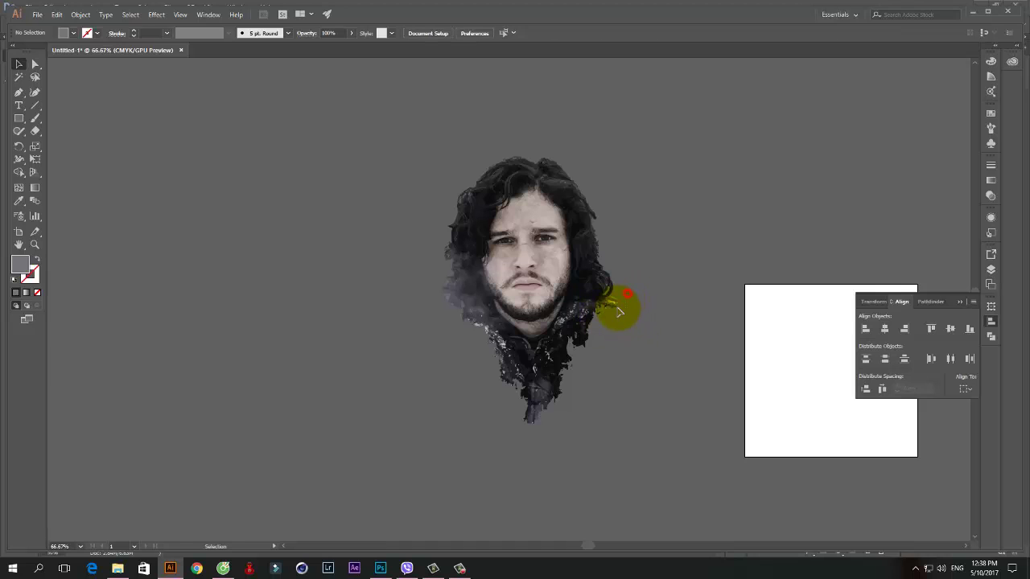
pyautogui.moveTo(605, 320); pyautogui.dragTo(666, 346)
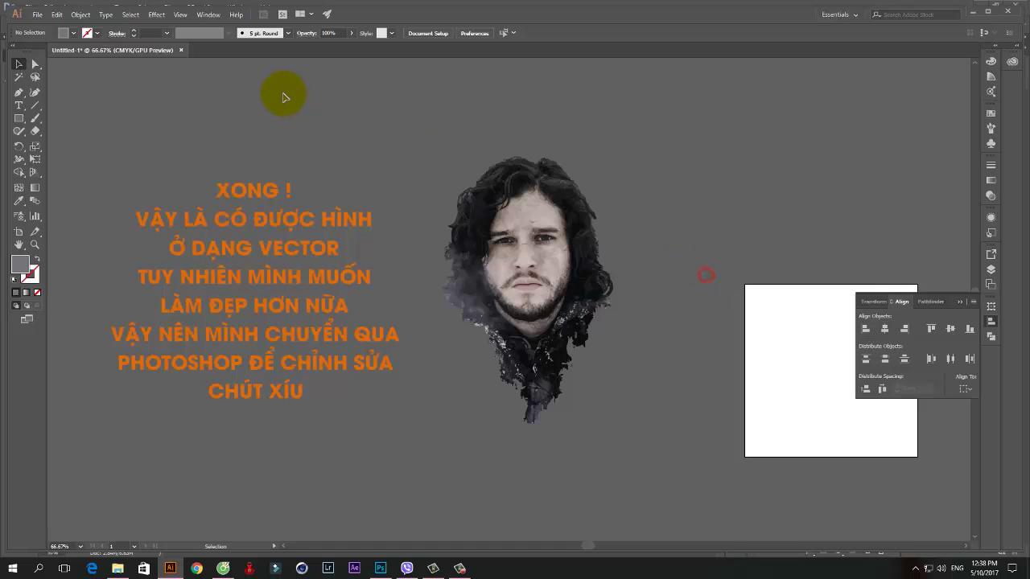
pyautogui.moveTo(283, 96); pyautogui.dragTo(639, 475)
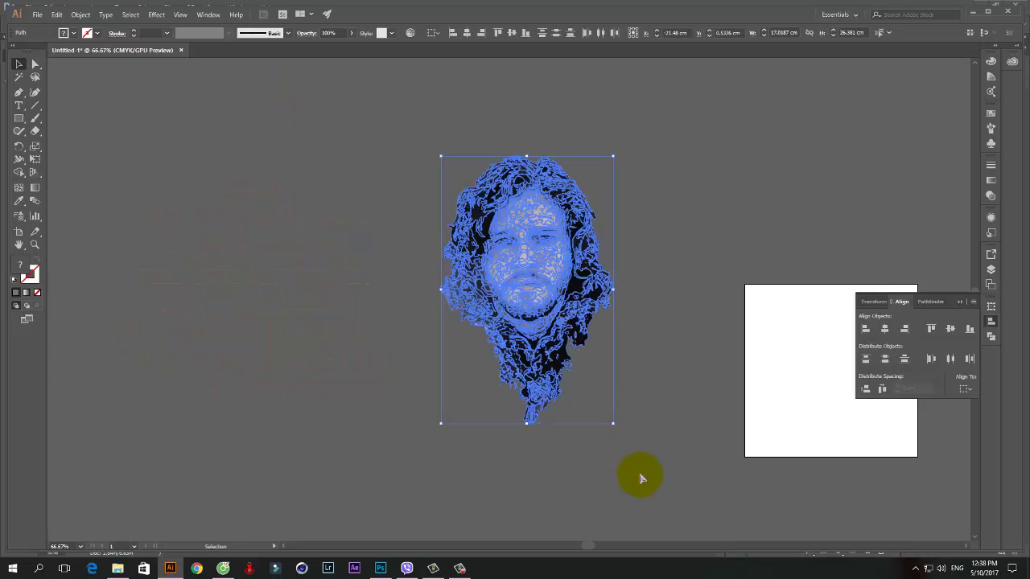
pyautogui.click(670, 464)
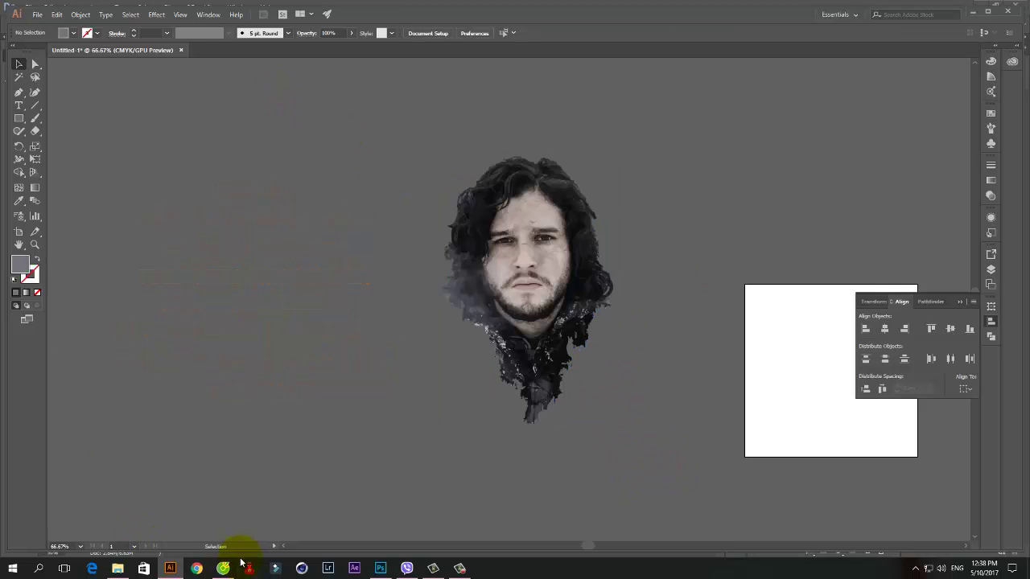
# Step: Create a new blank white Photoshop document with its size set in pixels
pyautogui.click(375, 570)
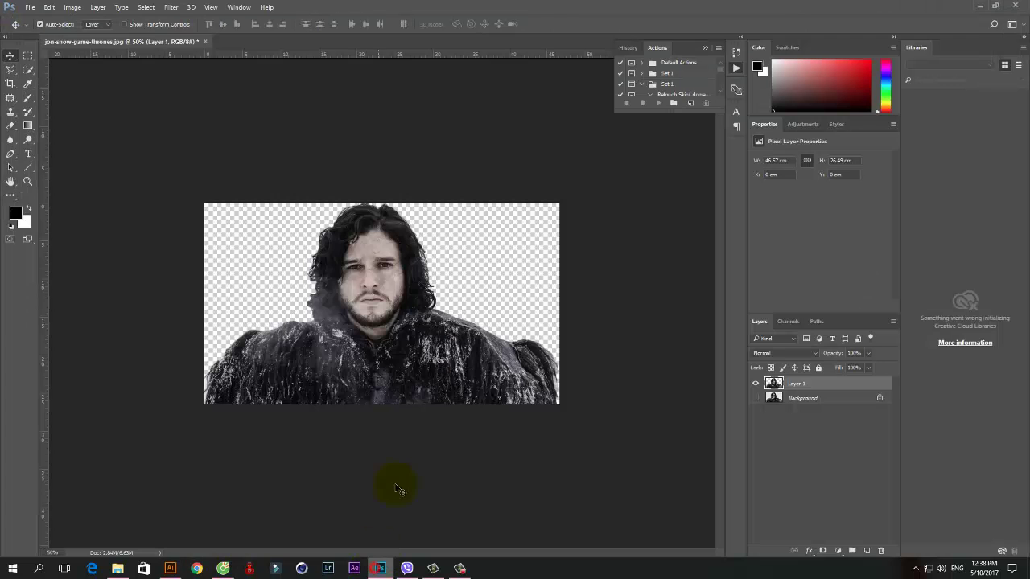
pyautogui.click(31, 8)
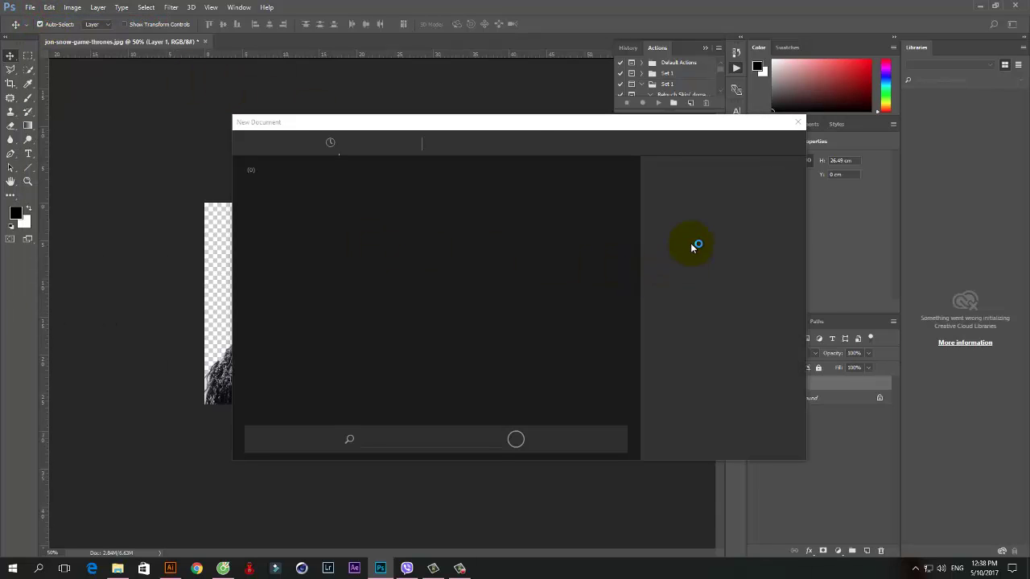
pyautogui.click(755, 222)
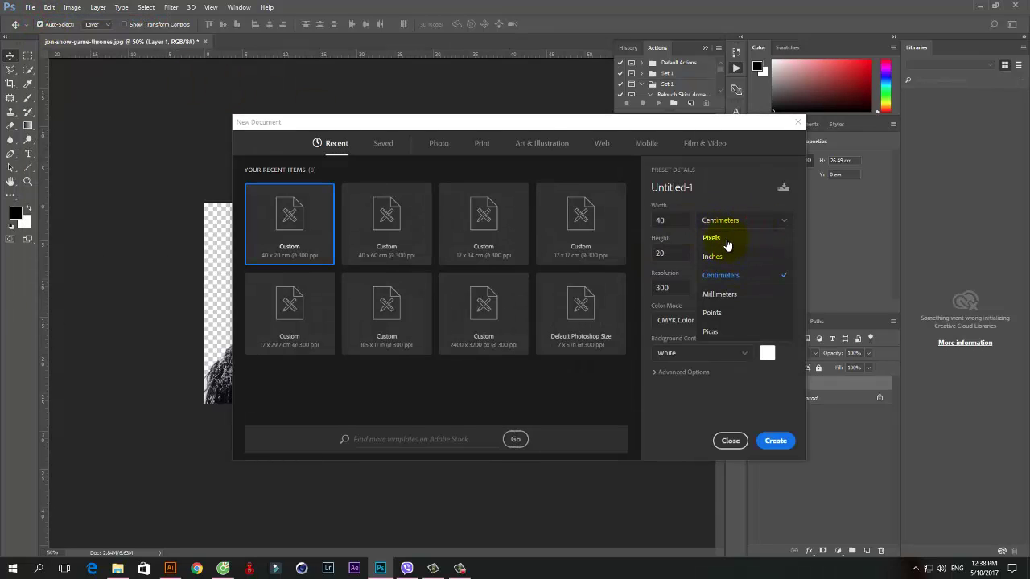
pyautogui.click(712, 238)
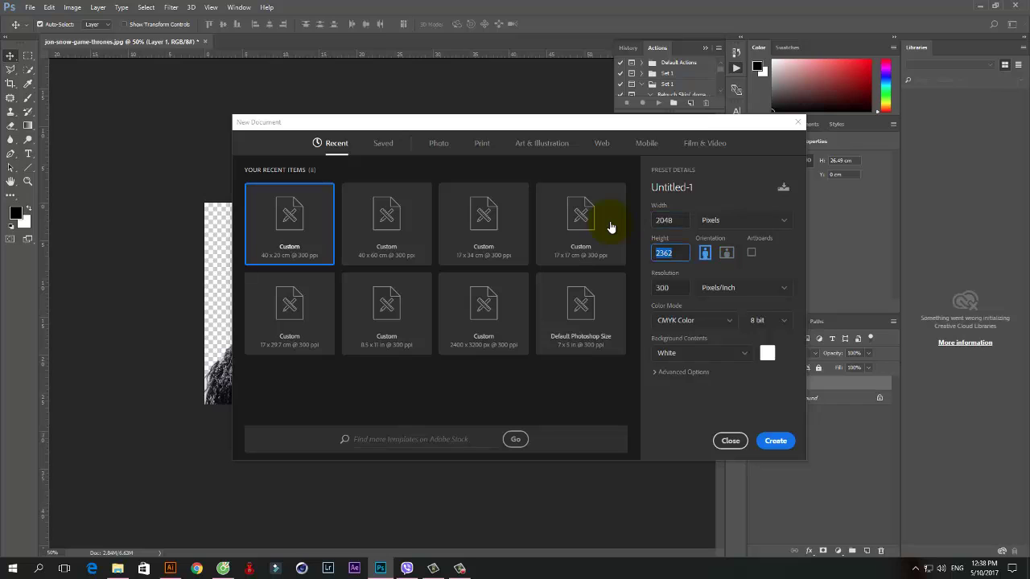
pyautogui.click(776, 441)
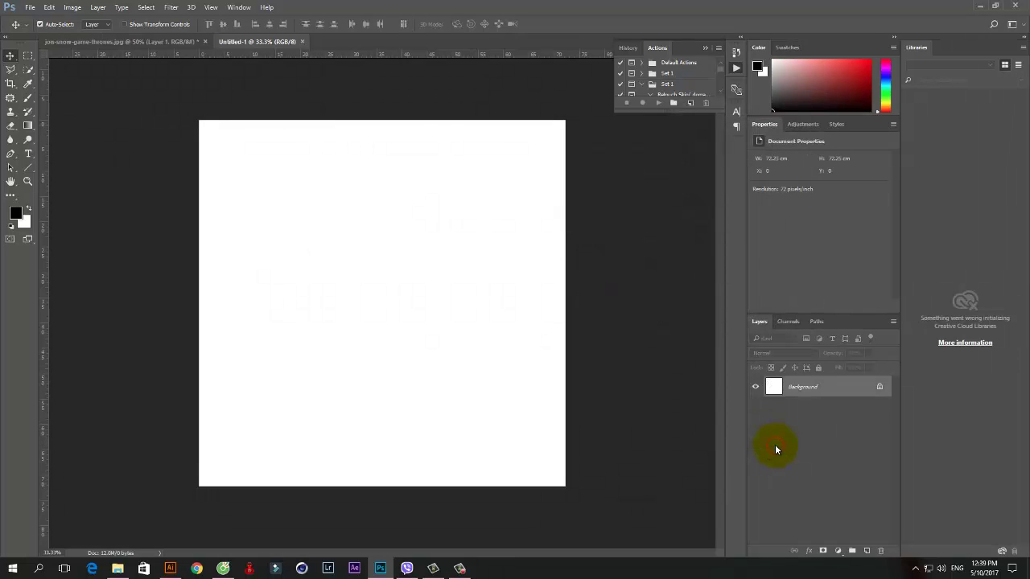
# Step: Drag the trimmed Illustrator portrait into Photoshop's Untitled-1 as a Vector Smart Object layer
pyautogui.click(170, 568)
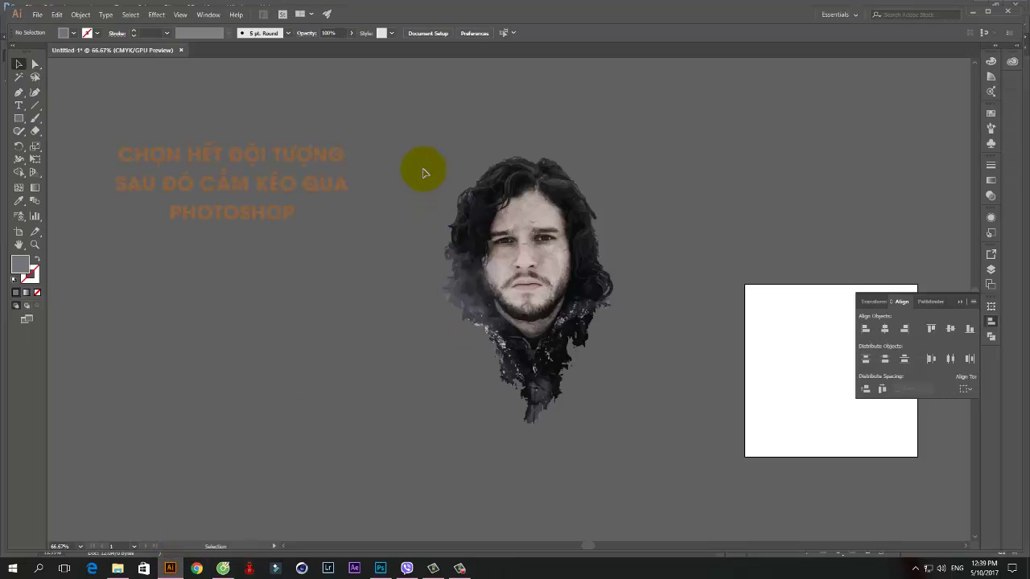
pyautogui.moveTo(531, 221)
pyautogui.mouseDown()
pyautogui.moveTo(199, 395)
pyautogui.moveTo(330, 495)
pyautogui.mouseUp()
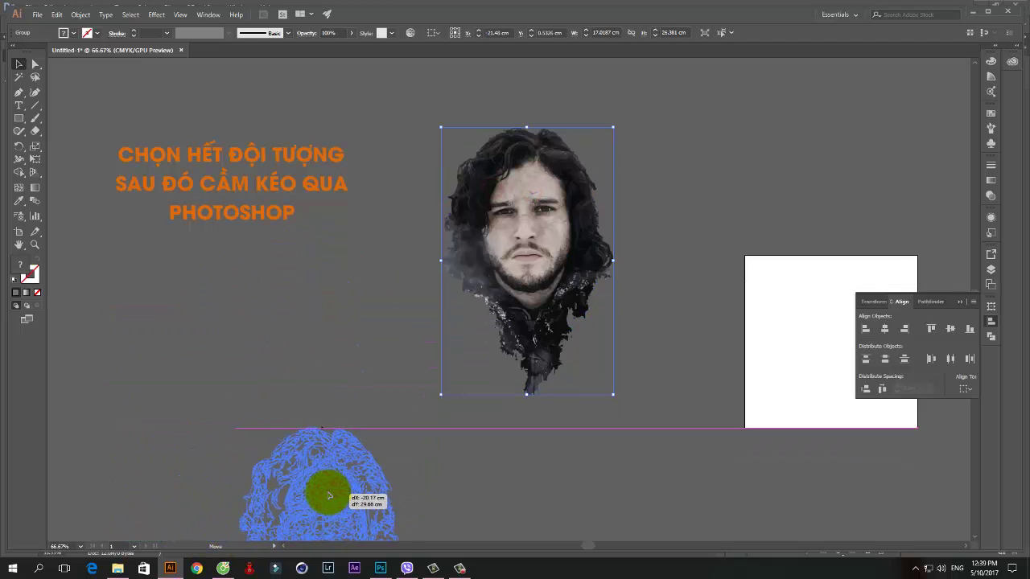
pyautogui.moveTo(316, 500)
pyautogui.mouseDown()
pyautogui.moveTo(381, 569)
pyautogui.moveTo(421, 329)
pyautogui.mouseUp()
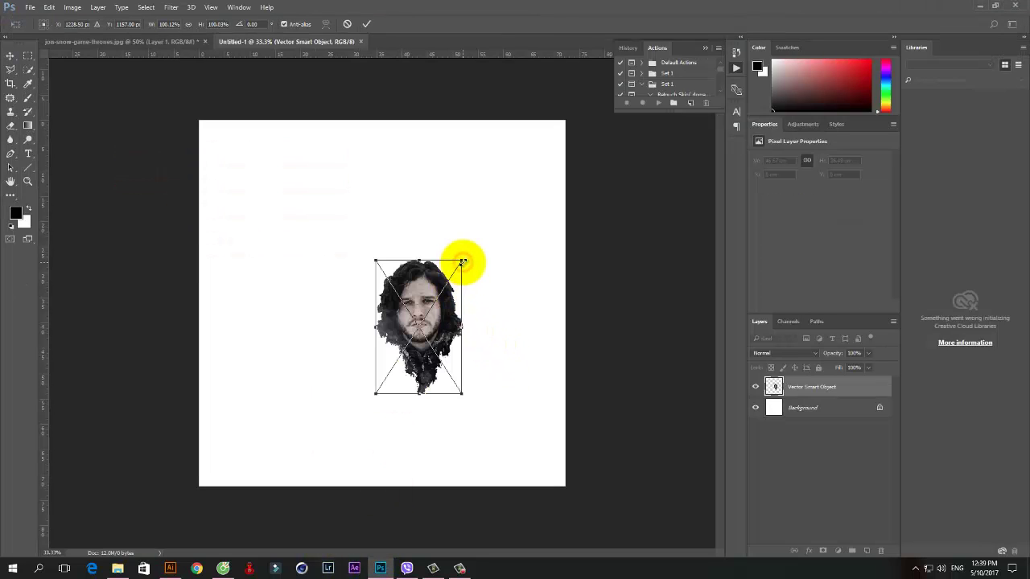
# Step: Scale the portrait Smart Object up and shift it to fill most of the white canvas
pyautogui.moveTo(463, 262); pyautogui.dragTo(499, 205)
pyautogui.moveTo(448, 252); pyautogui.dragTo(412, 228)
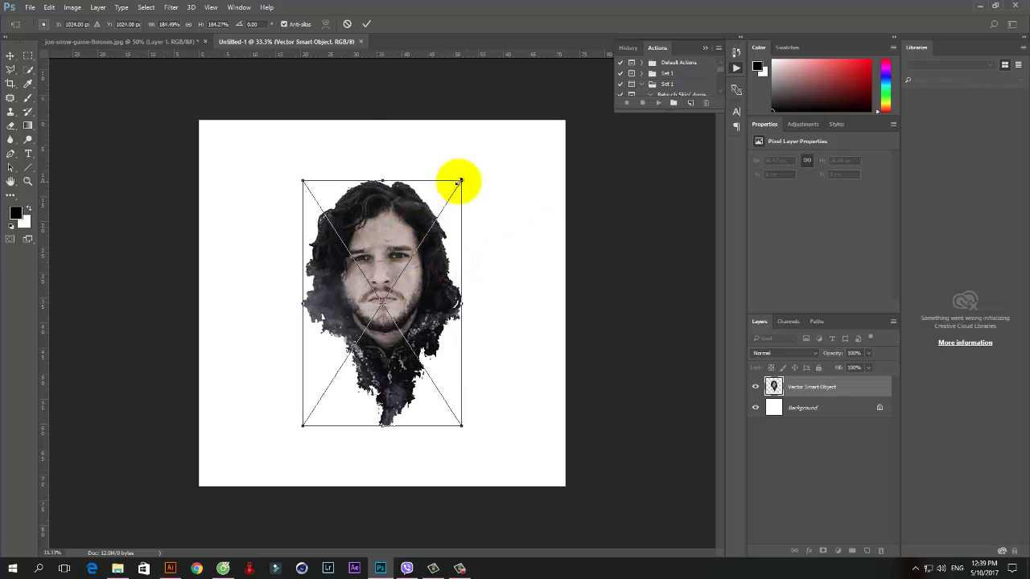
pyautogui.moveTo(458, 182); pyautogui.dragTo(483, 166)
pyautogui.press('Return')
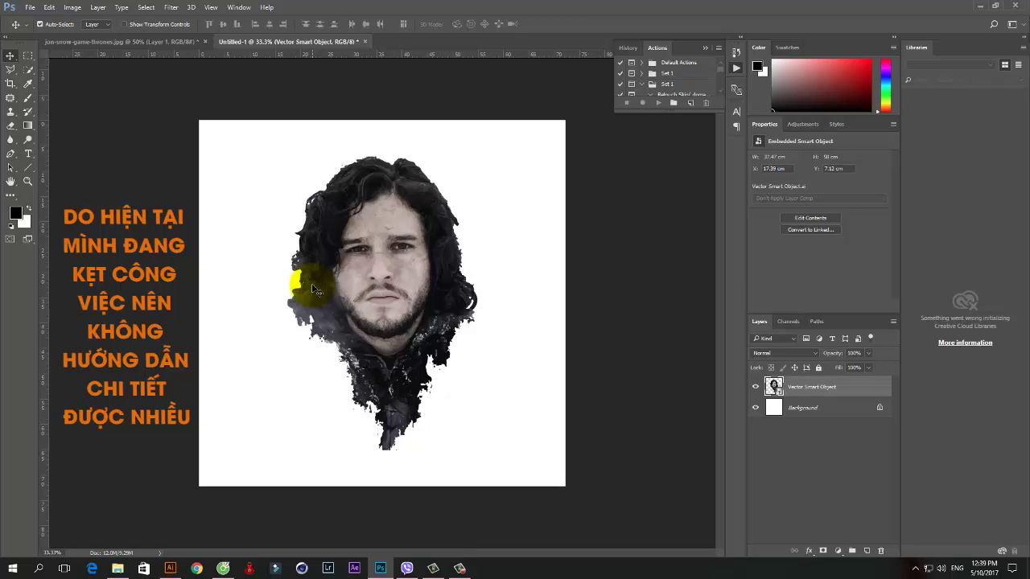
# Step: Select the white Background and add an empty layer above it, below the portrait
pyautogui.click(830, 407)
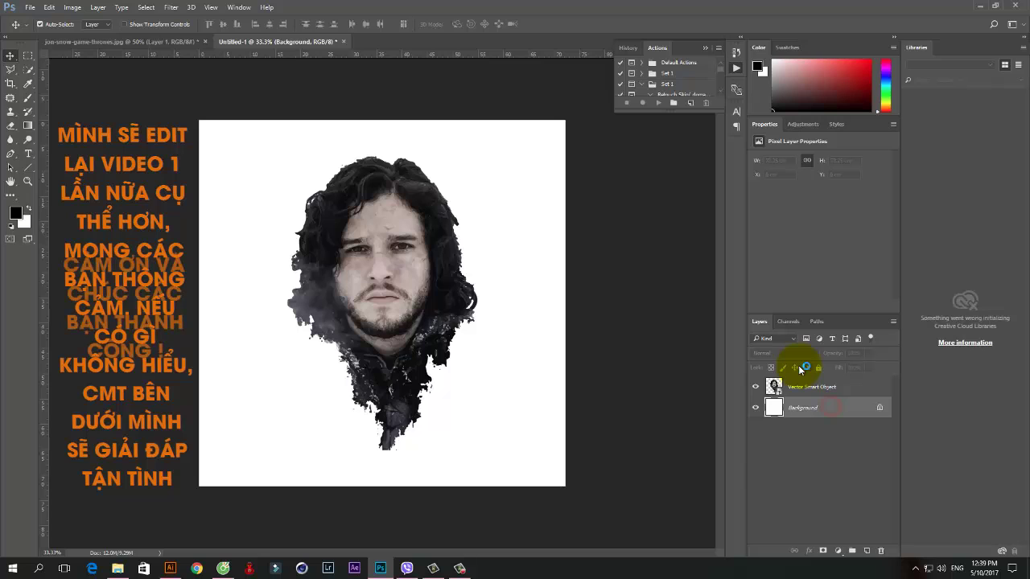
pyautogui.click(806, 383)
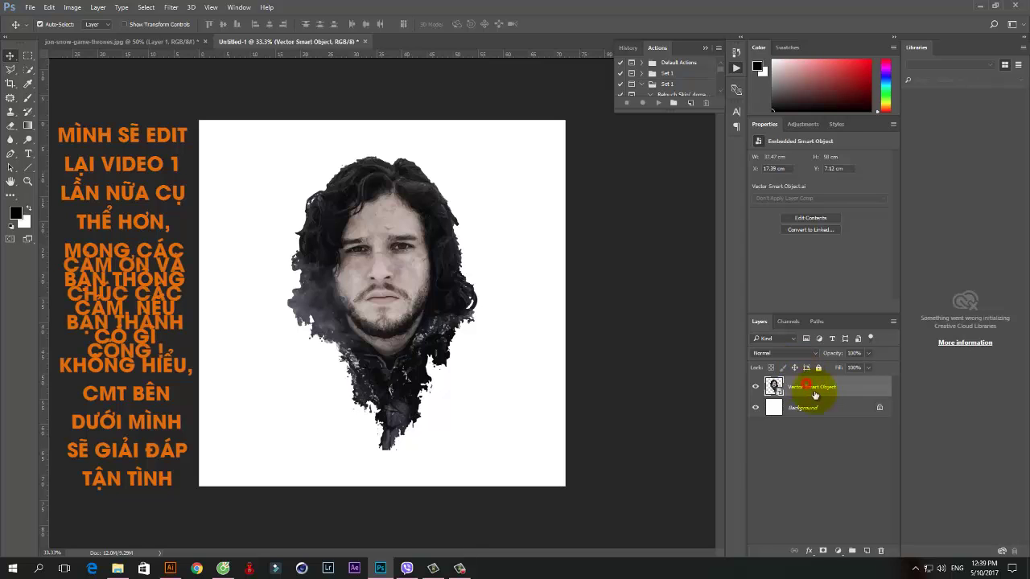
pyautogui.click(813, 401)
pyautogui.click(816, 408)
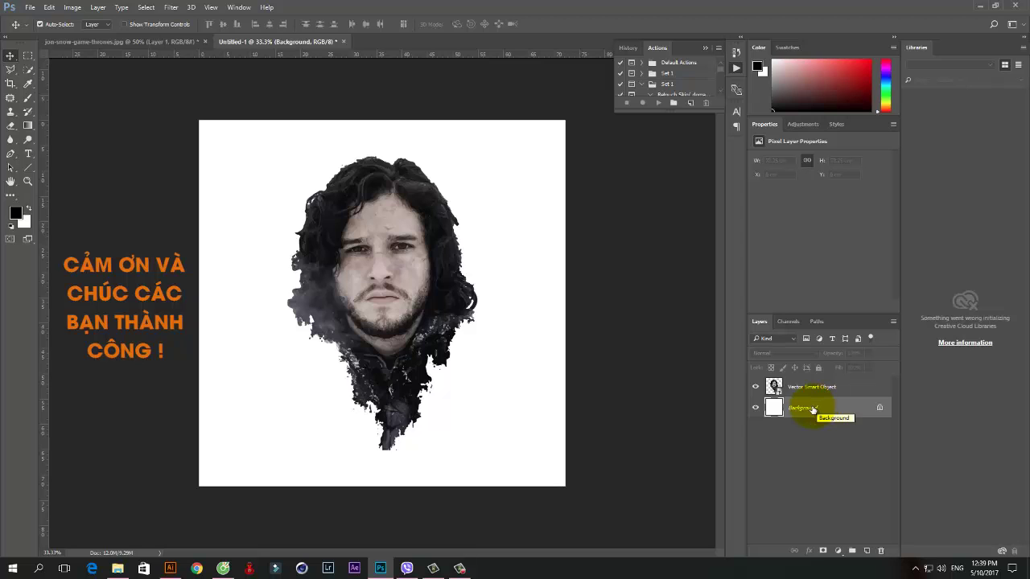
pyautogui.click(810, 393)
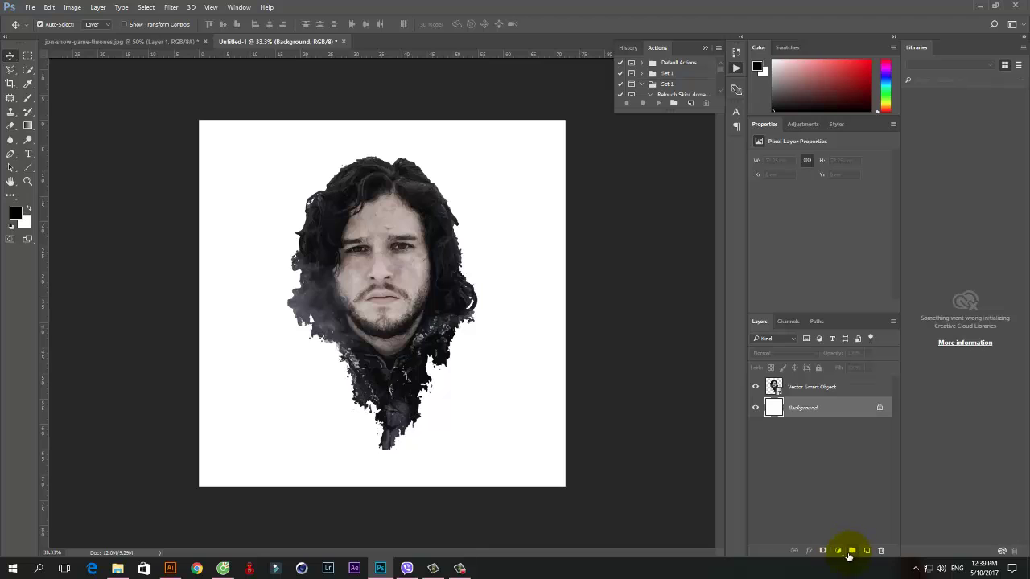
pyautogui.click(866, 552)
pyautogui.write('BRUSH')
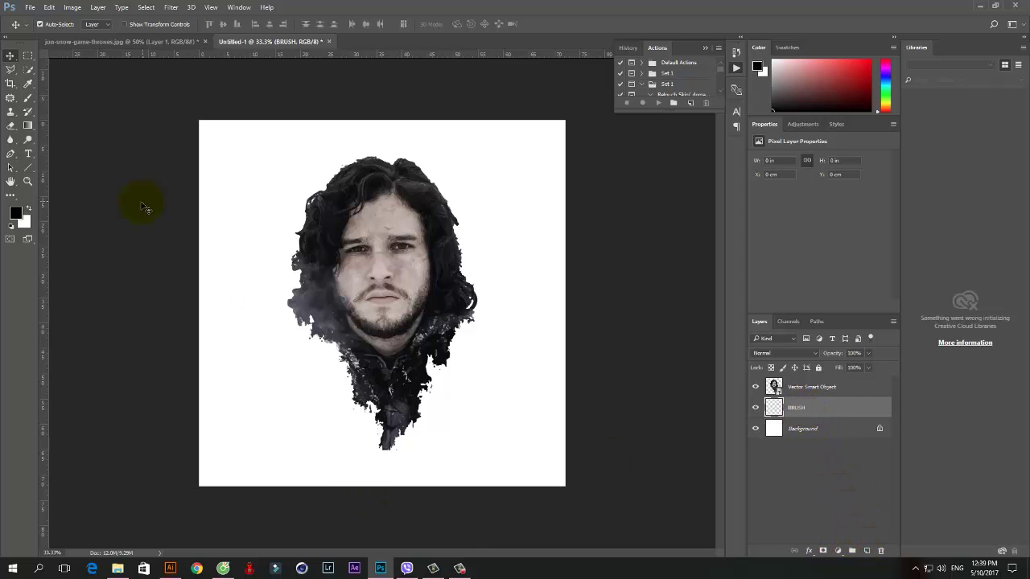
# Step: With the Brush tool active, load the Dried Blood Splatters brush file from the downloaded folder
pyautogui.press('b')
pyautogui.press('F5')
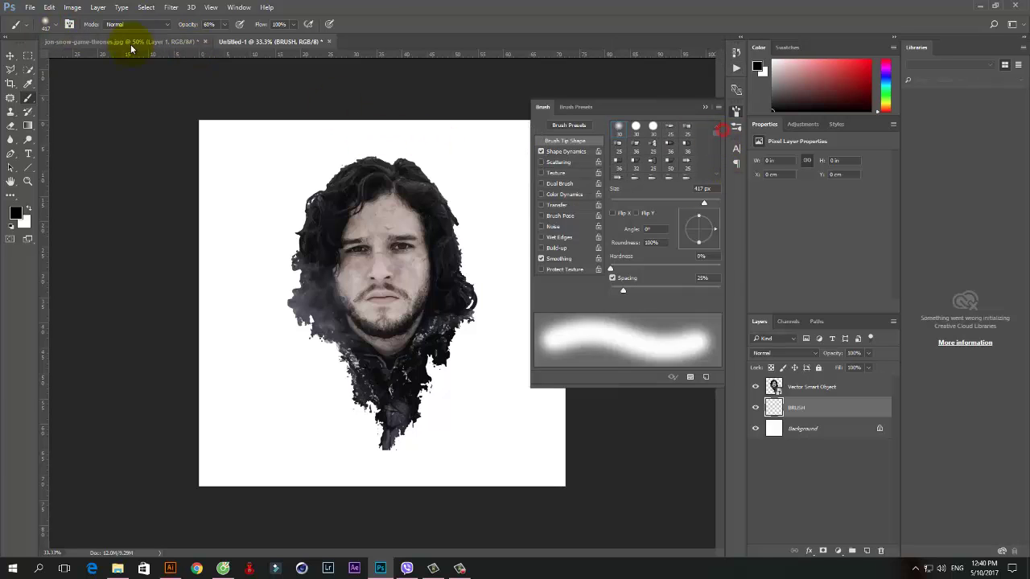
pyautogui.click(67, 24)
pyautogui.click(145, 42)
pyautogui.click(172, 202)
pyautogui.scroll(-3, 56, 177)
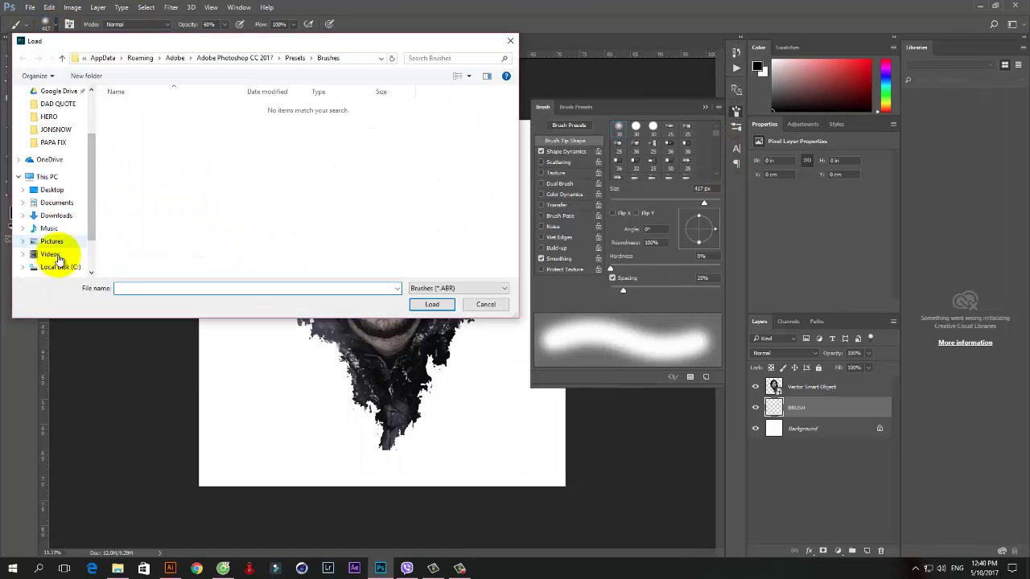
pyautogui.click(60, 251)
pyautogui.doubleClick(166, 210)
pyautogui.doubleClick(126, 120)
pyautogui.click(145, 189)
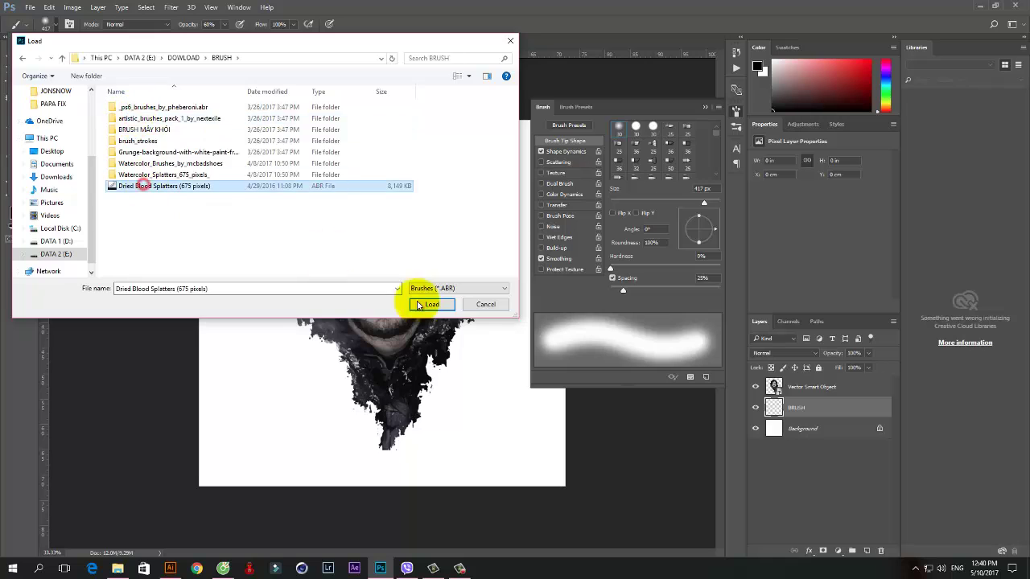
pyautogui.click(413, 428)
# Step: Load the Watercolor Splatters (675 pixels) brush set from its folder and browse its tips
pyautogui.click(145, 42)
pyautogui.click(202, 201)
pyautogui.doubleClick(148, 177)
pyautogui.click(138, 115)
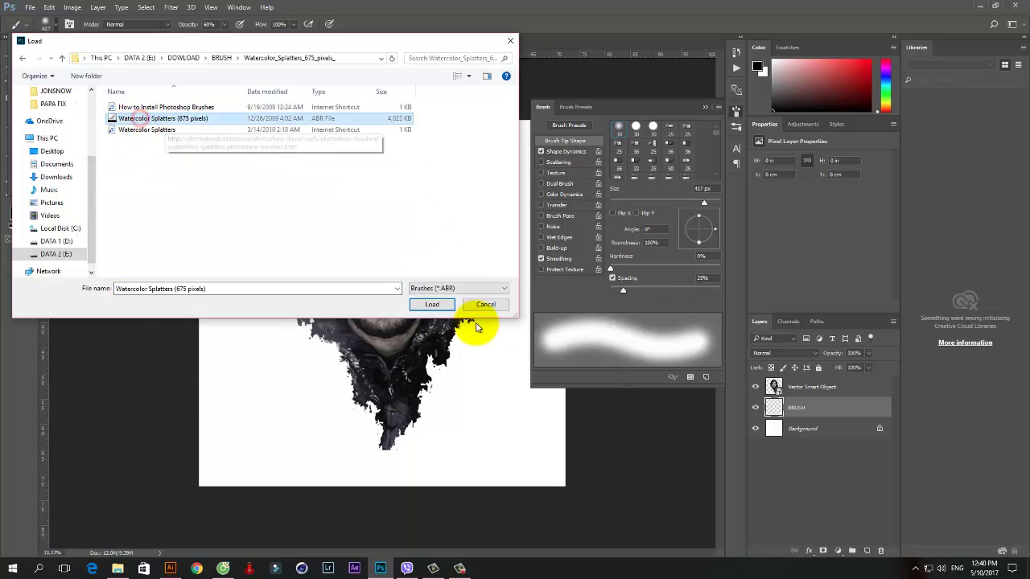
pyautogui.click(432, 307)
pyautogui.click(145, 44)
pyautogui.click(177, 202)
pyautogui.click(218, 58)
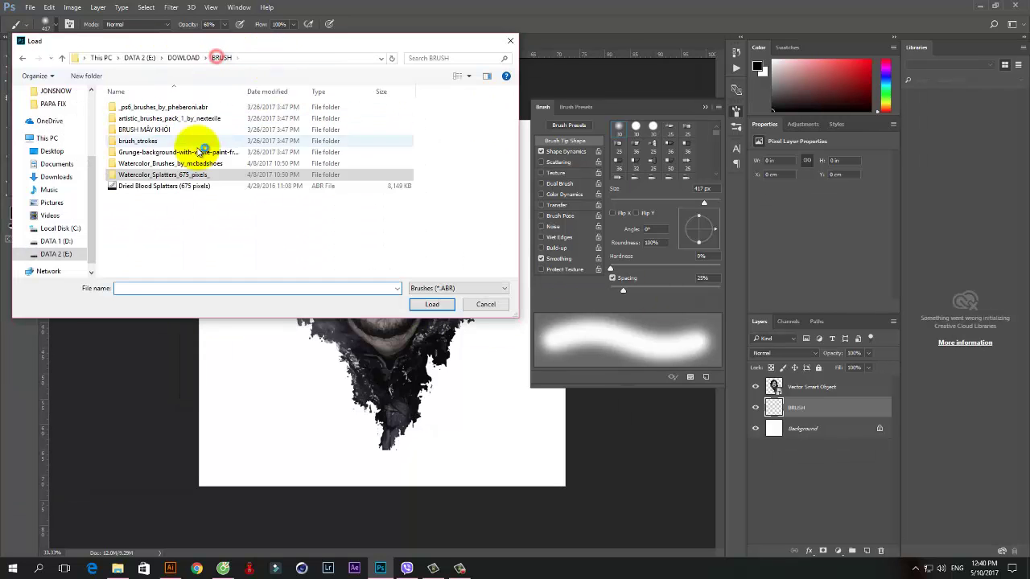
pyautogui.doubleClick(202, 143)
pyautogui.click(141, 119)
pyautogui.click(432, 304)
pyautogui.scroll(-3, 719, 153)
pyautogui.scroll(-2, 719, 154)
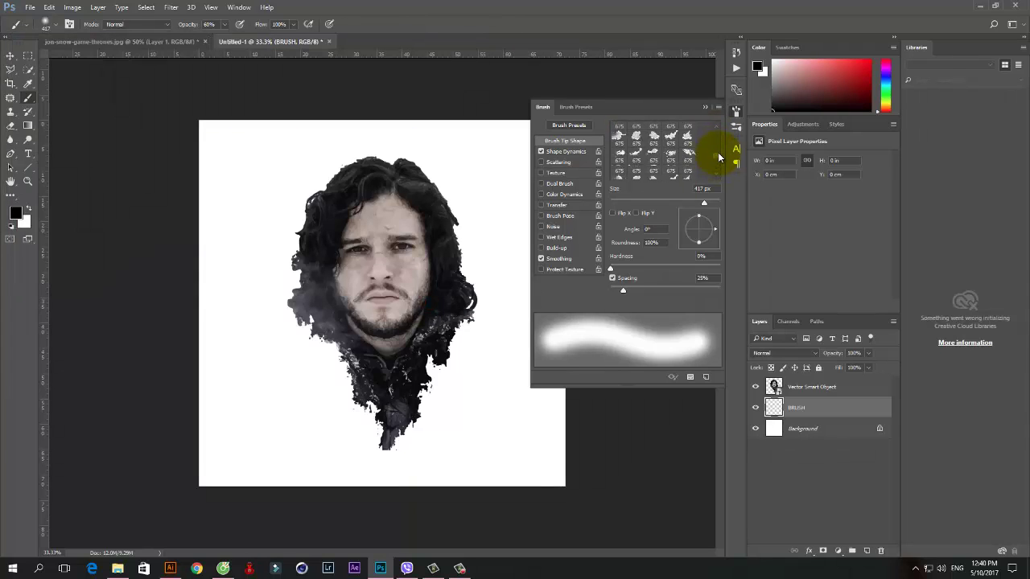
pyautogui.scroll(-2, 721, 157)
# Step: Pick a watercolor splatter tip rotated to -122° and sample the hair's grey with the Eyedropper
pyautogui.scroll(-2, 721, 156)
pyautogui.click(652, 138)
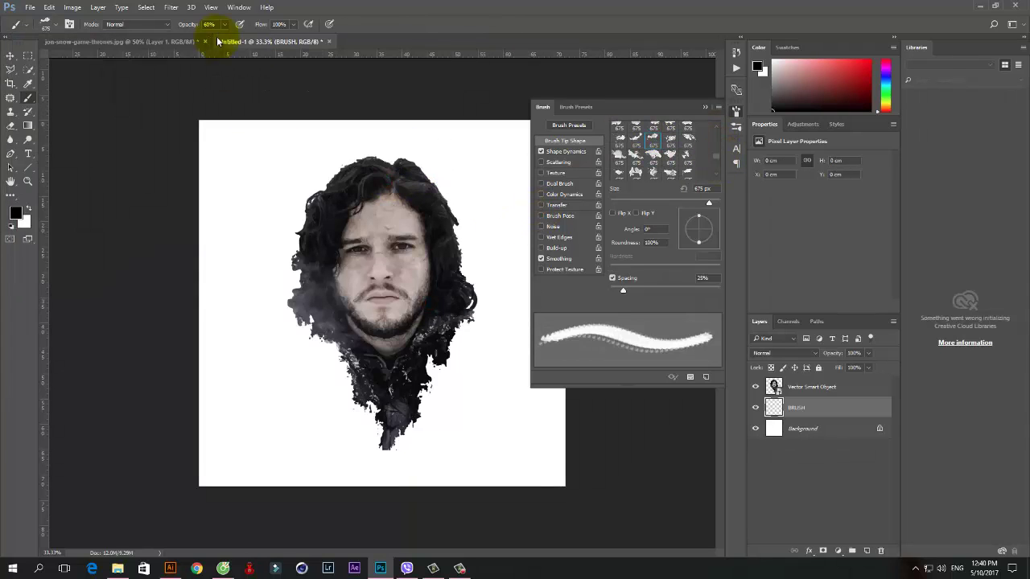
pyautogui.moveTo(707, 239); pyautogui.dragTo(684, 256)
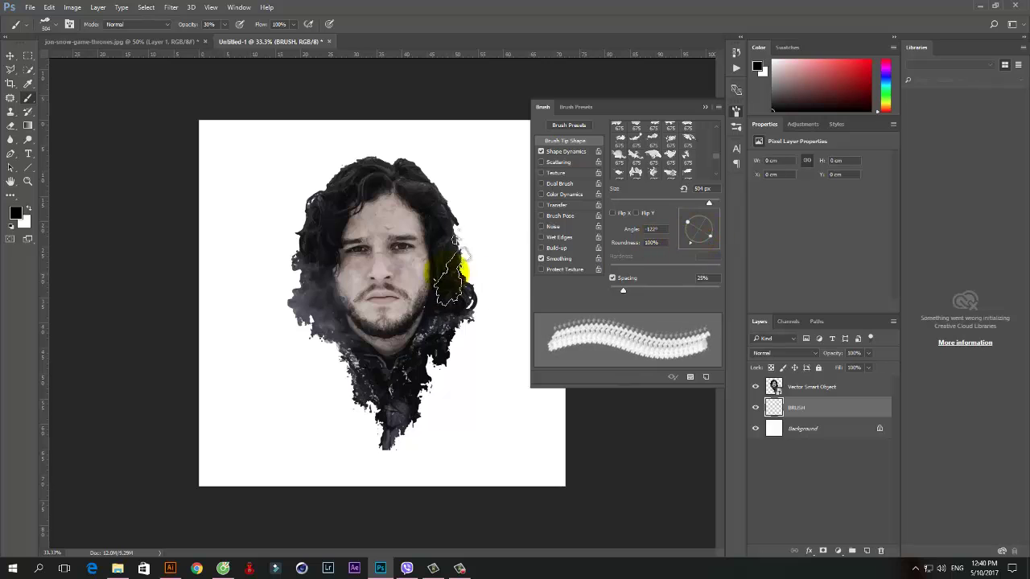
pyautogui.press('i')
pyautogui.moveTo(517, 218); pyautogui.dragTo(470, 263)
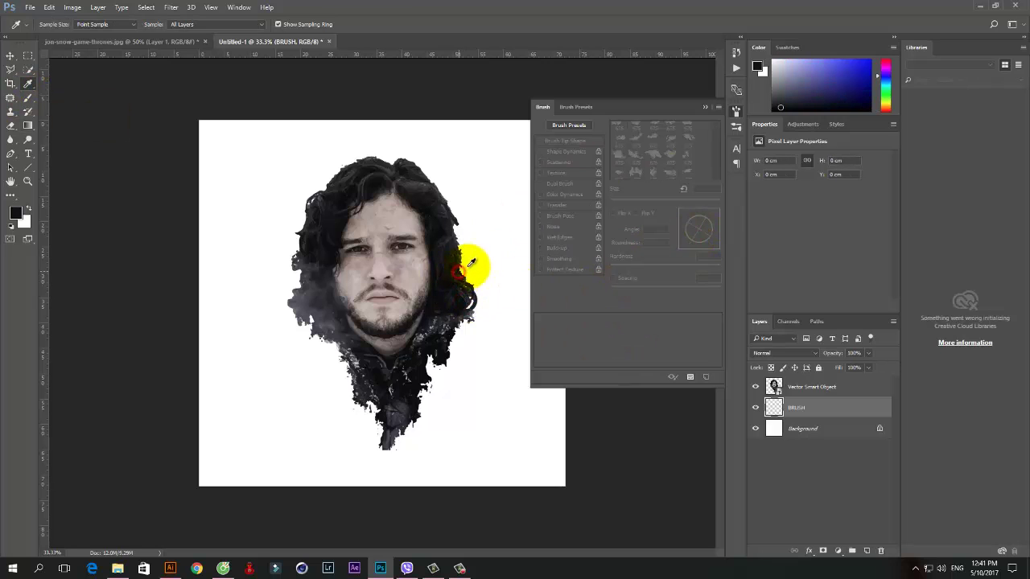
pyautogui.click(27, 99)
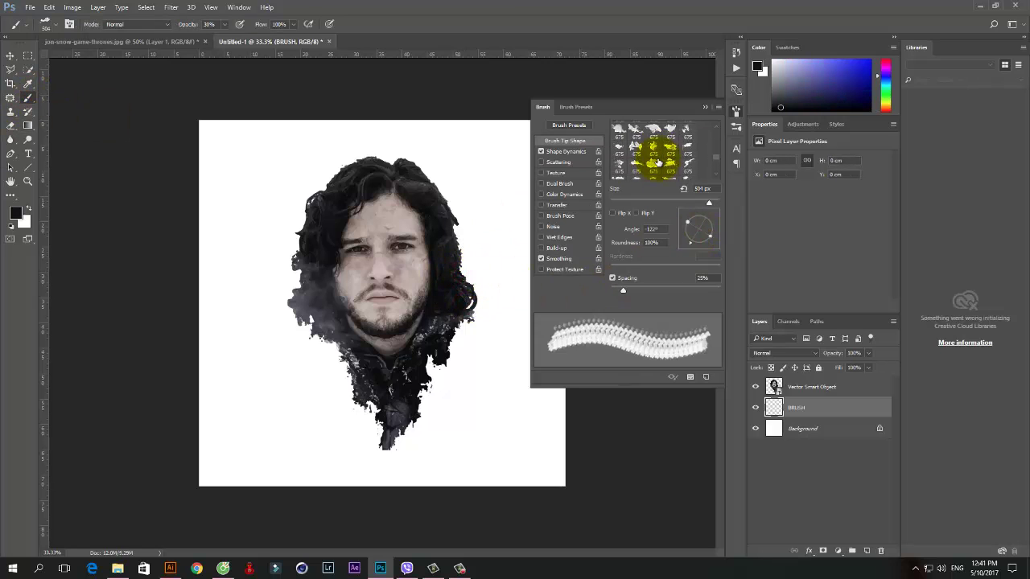
# Step: Paint rotated splatters along the hair's right and left edges and its top-left
pyautogui.click(716, 228)
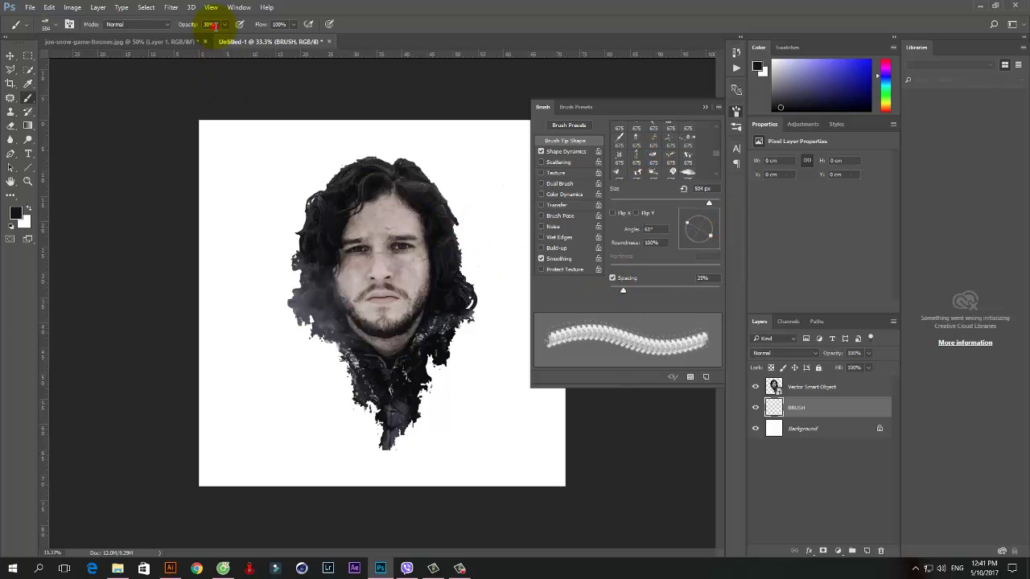
pyautogui.moveTo(462, 302); pyautogui.dragTo(460, 345)
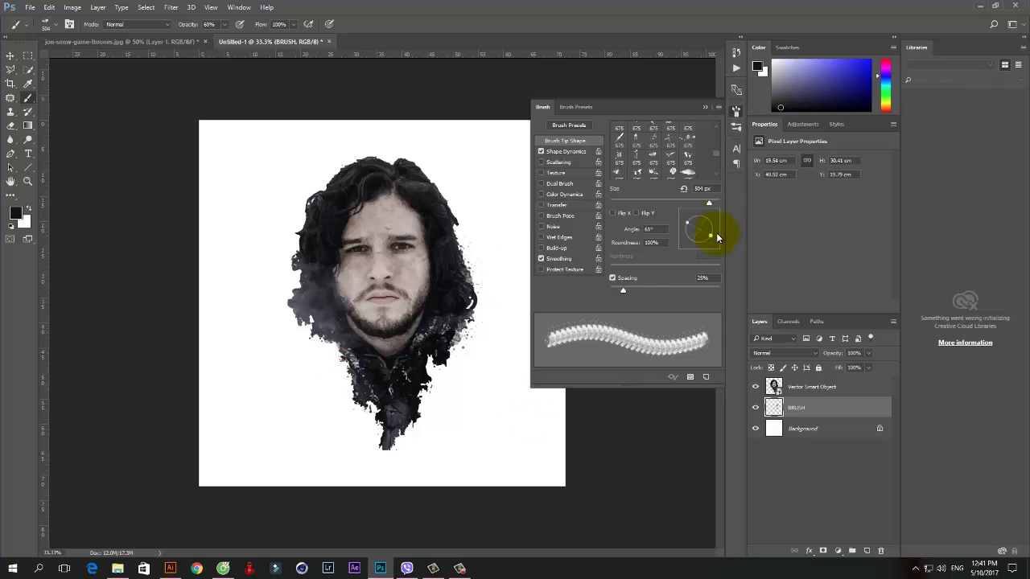
pyautogui.click(715, 230)
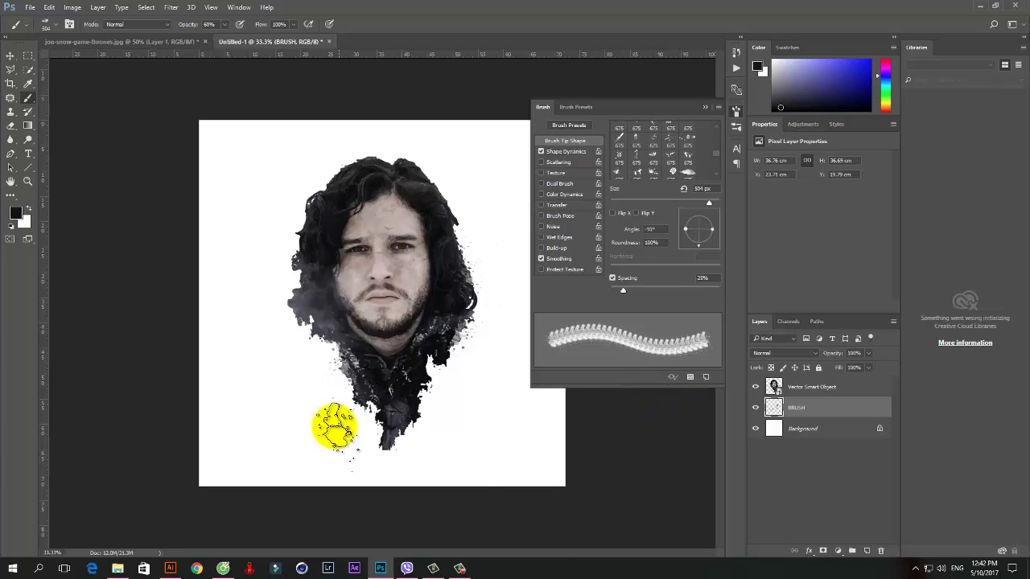
pyautogui.moveTo(323, 338); pyautogui.dragTo(320, 310)
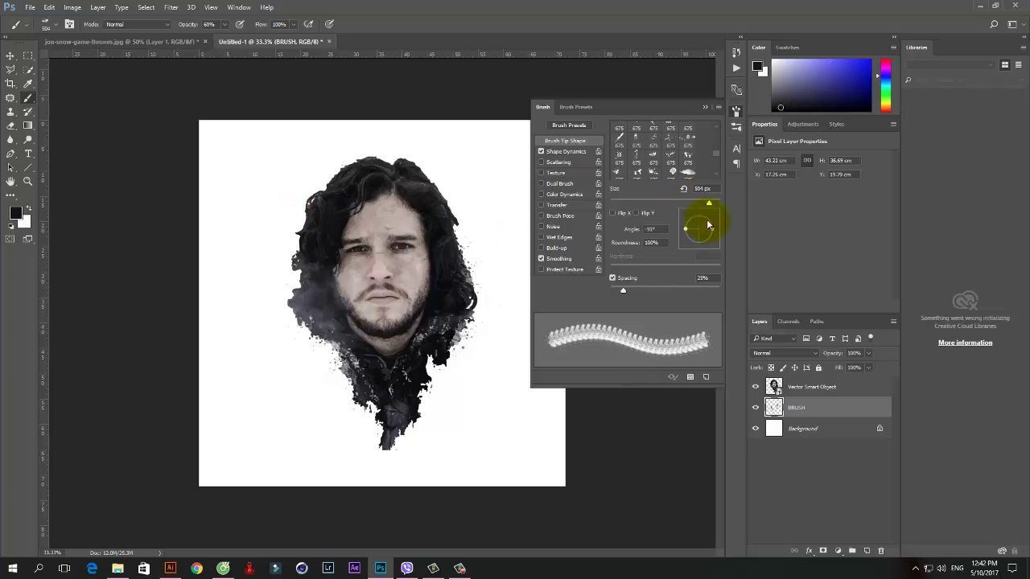
pyautogui.click(713, 230)
pyautogui.click(304, 195)
pyautogui.click(652, 151)
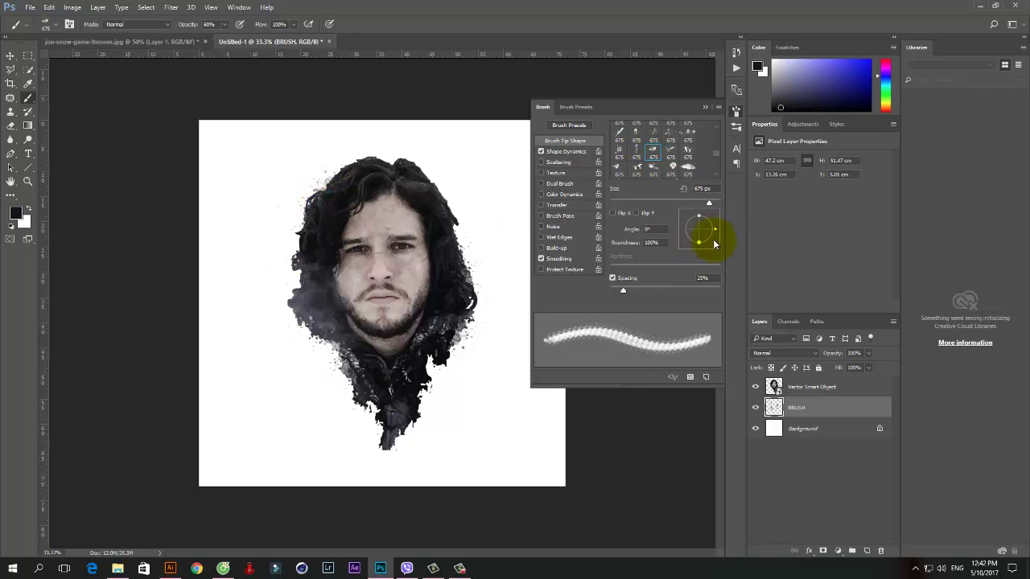
pyautogui.click(298, 230)
# Step: Stamp splatter texture onto the hair and the left side of the face
pyautogui.moveTo(708, 241)
pyautogui.mouseDown()
pyautogui.moveTo(720, 207)
pyautogui.moveTo(692, 214)
pyautogui.mouseUp()
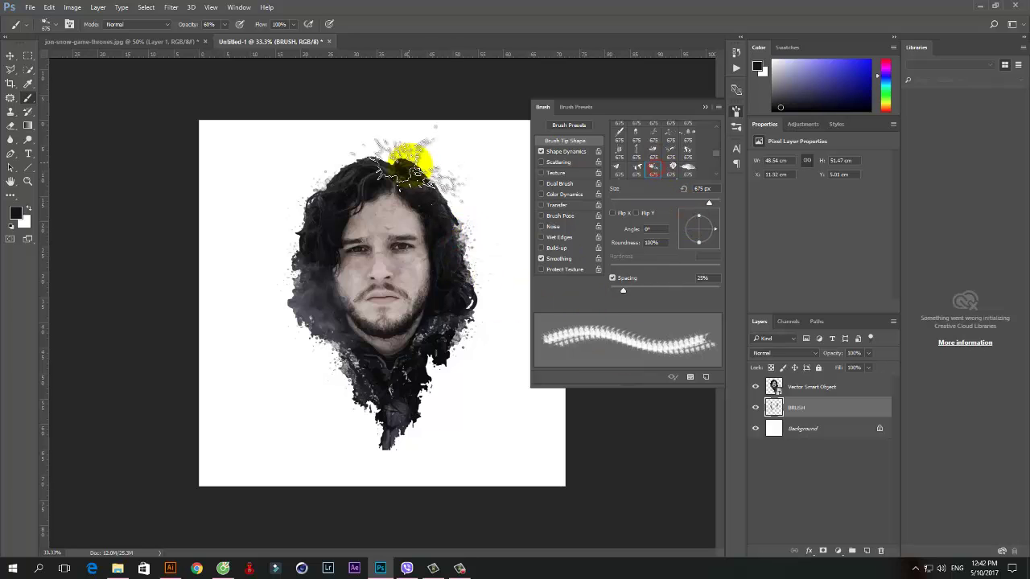
pyautogui.click(621, 165)
pyautogui.click(333, 326)
pyautogui.click(310, 341)
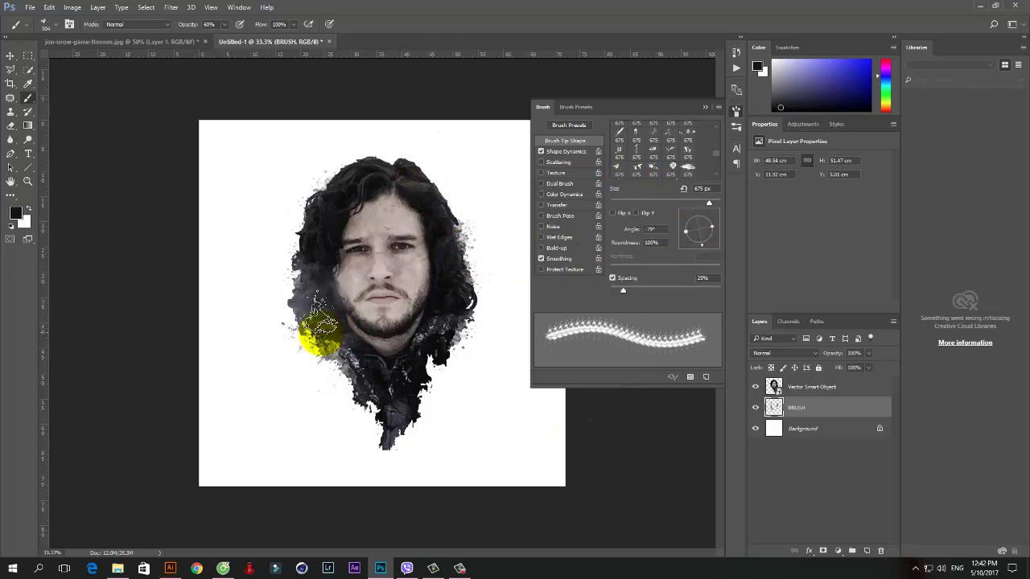
pyautogui.click(296, 296)
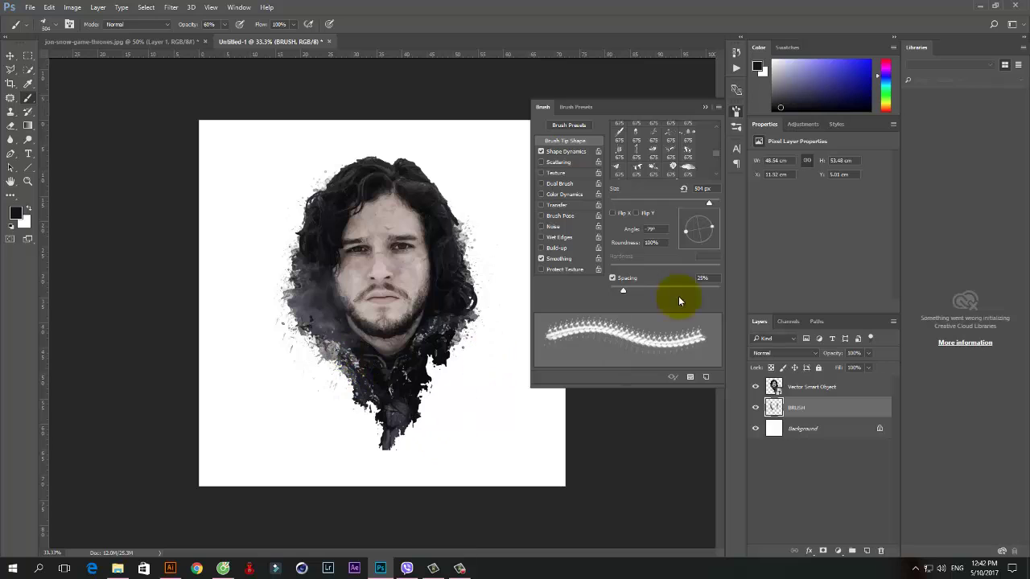
# Step: Stamp dark splatters near the neck using different splatter tips
pyautogui.click(688, 166)
pyautogui.click(459, 402)
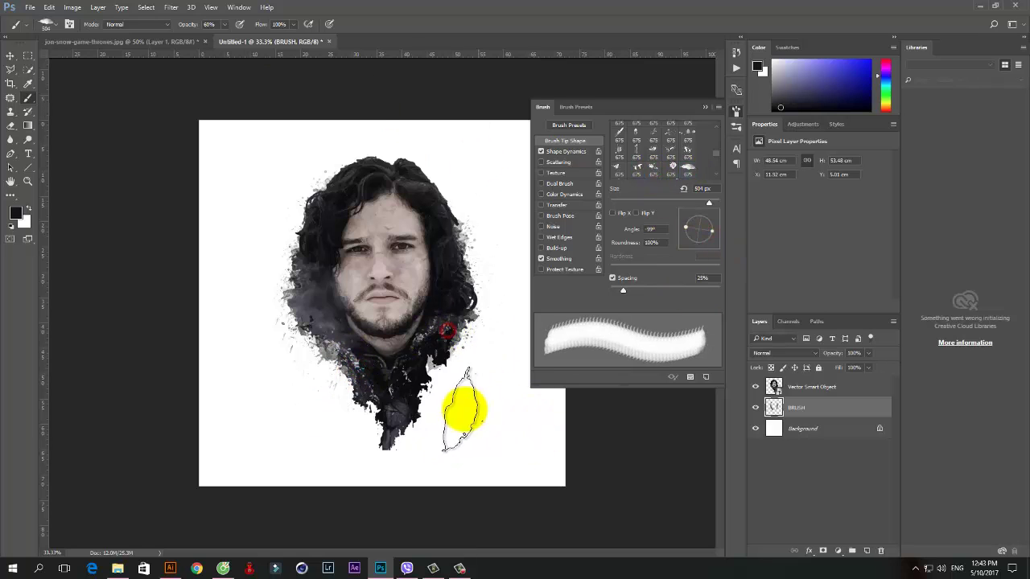
pyautogui.click(652, 165)
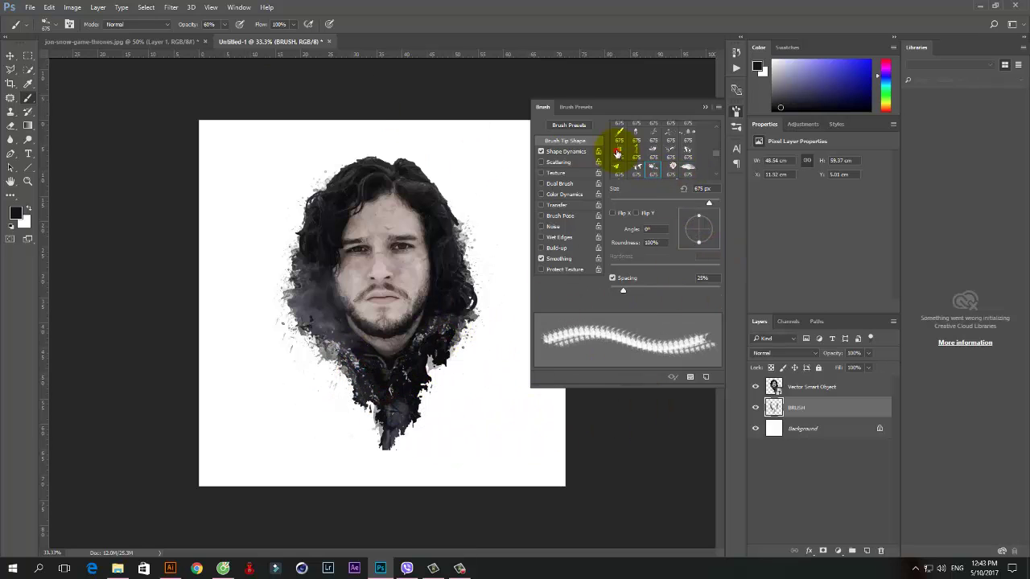
pyautogui.click(346, 368)
pyautogui.click(356, 395)
pyautogui.moveTo(708, 206); pyautogui.dragTo(700, 211)
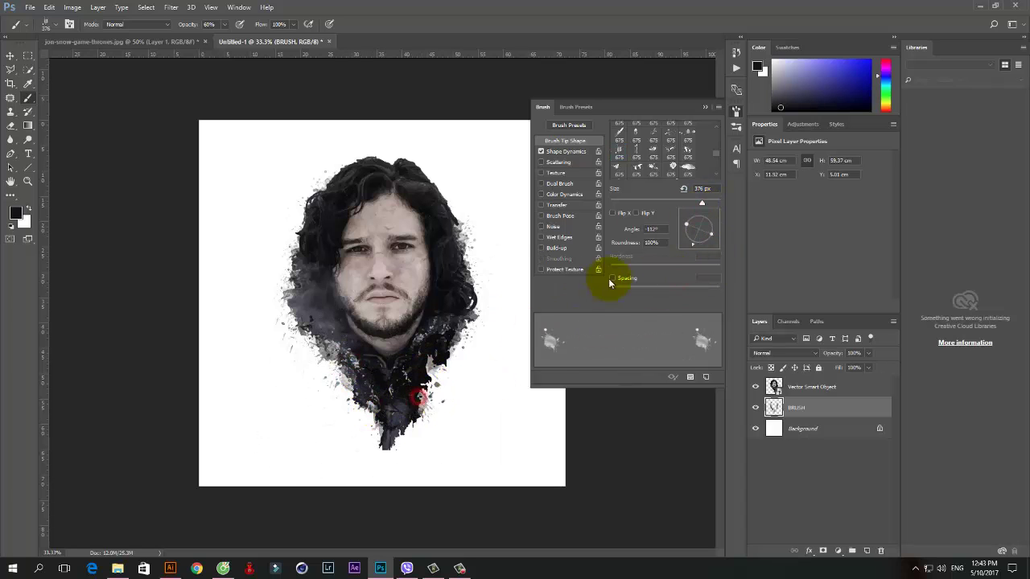
# Step: Undo the light splatters atop the head, resize the brush, and set opacity to 30%
pyautogui.click(618, 151)
pyautogui.click(367, 161)
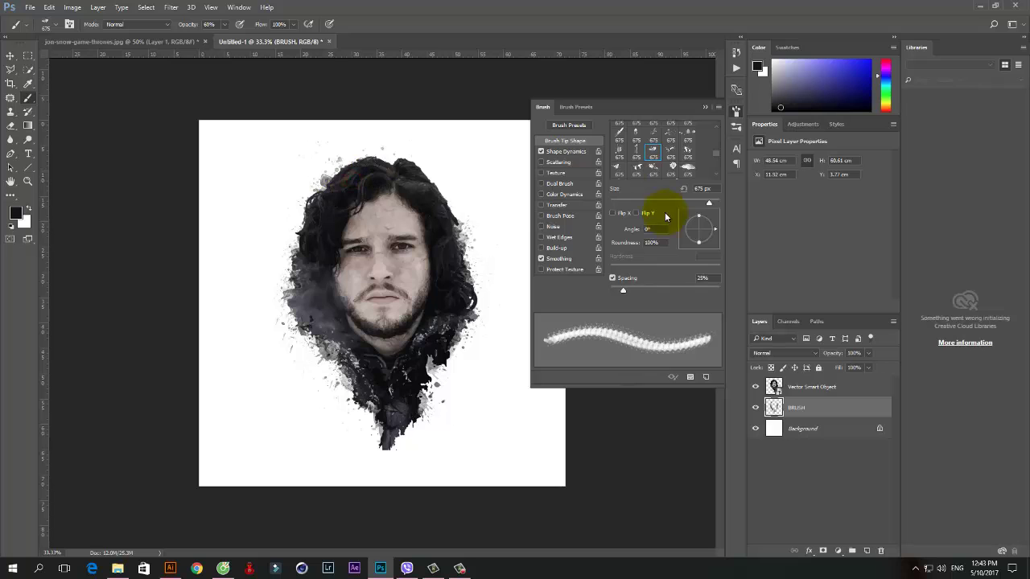
pyautogui.moveTo(711, 207); pyautogui.dragTo(672, 255)
pyautogui.hotkey('ctrl', 'z')
pyautogui.moveTo(713, 205); pyautogui.dragTo(710, 207)
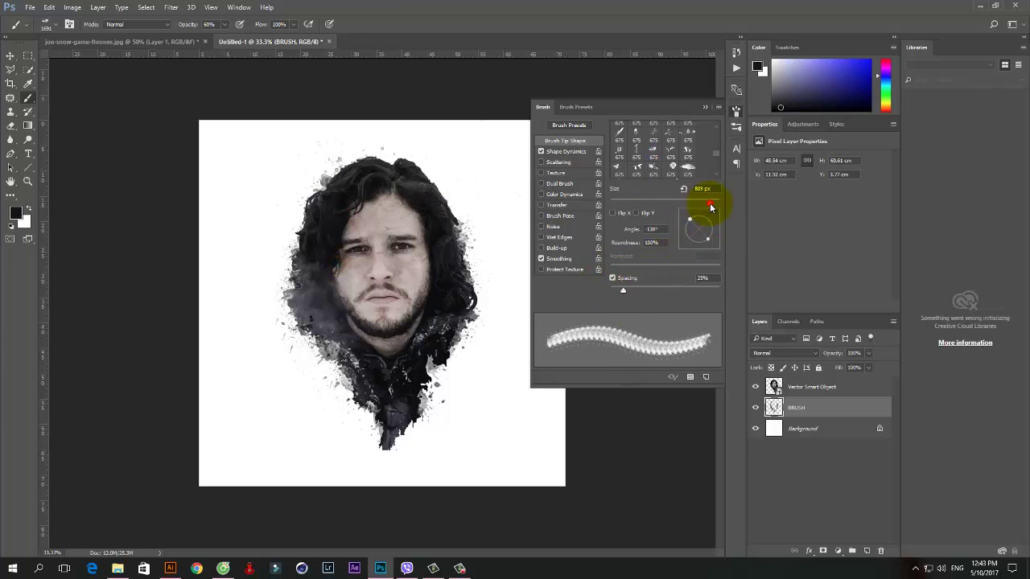
pyautogui.click(649, 215)
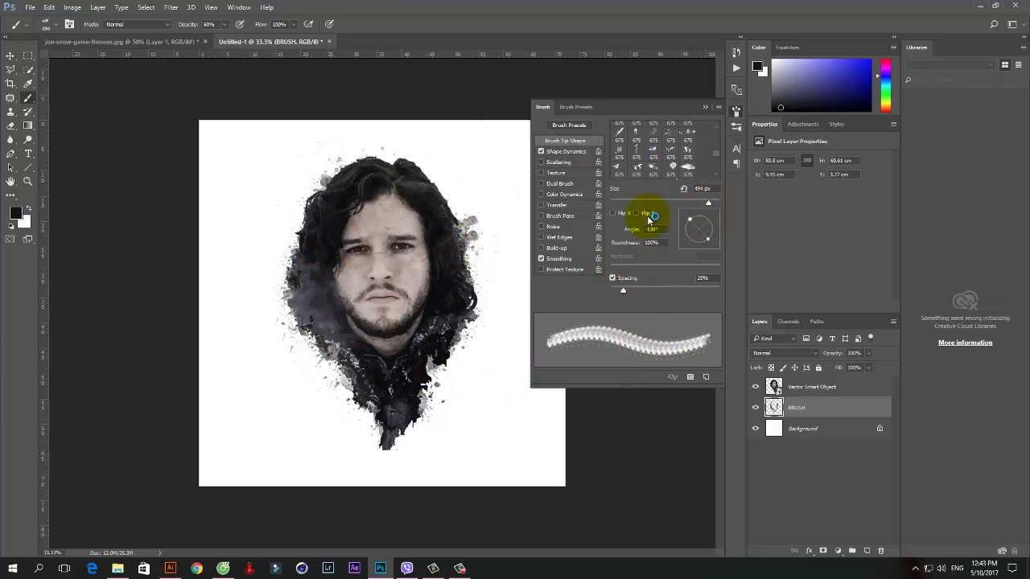
pyautogui.moveTo(712, 204); pyautogui.dragTo(713, 203)
pyautogui.write('3')
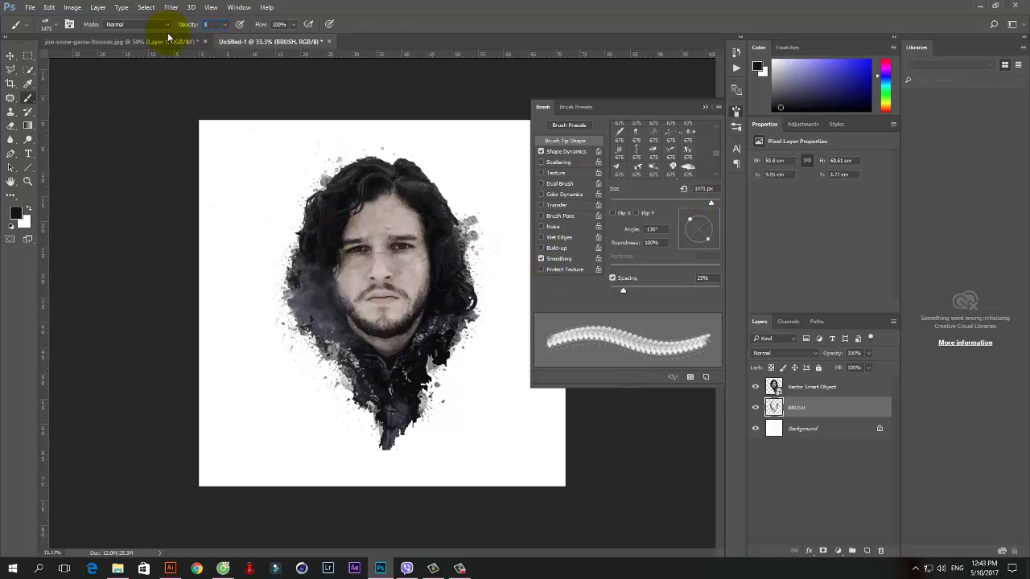
pyautogui.write('0')
pyautogui.press('Return')
# Step: Paint more grey splatters around the portrait and hair at 143°, then erase stray spots
pyautogui.click(671, 150)
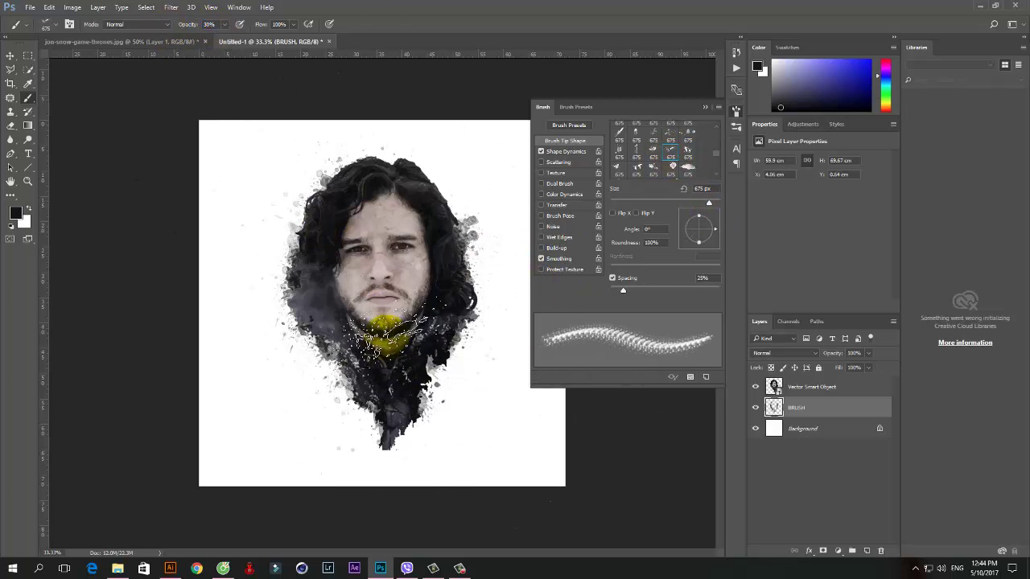
pyautogui.click(652, 167)
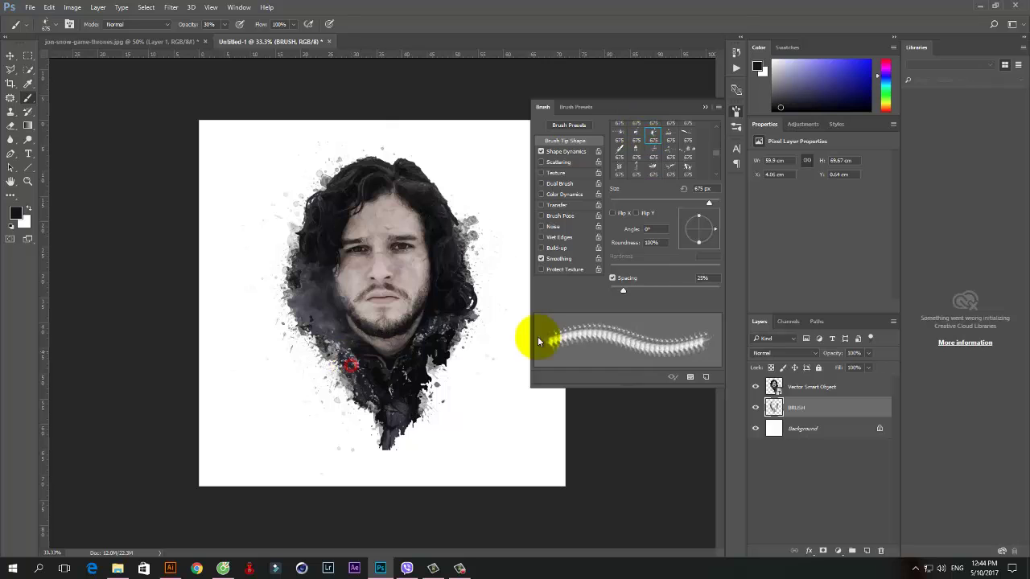
pyautogui.moveTo(690, 215)
pyautogui.mouseDown()
pyautogui.moveTo(674, 252)
pyautogui.moveTo(715, 239)
pyautogui.moveTo(711, 205)
pyautogui.mouseUp()
pyautogui.click(652, 166)
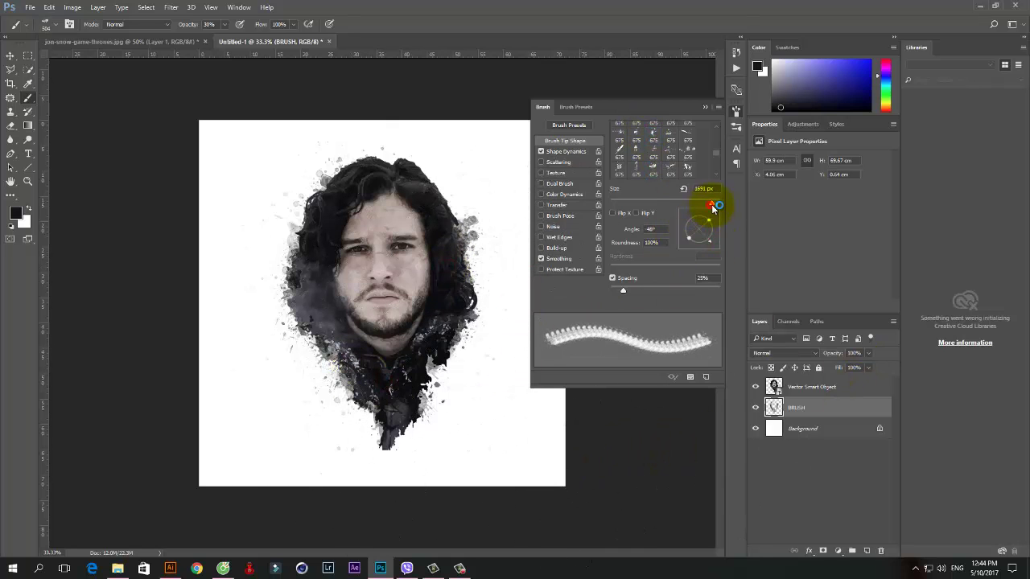
pyautogui.moveTo(475, 298); pyautogui.dragTo(402, 230)
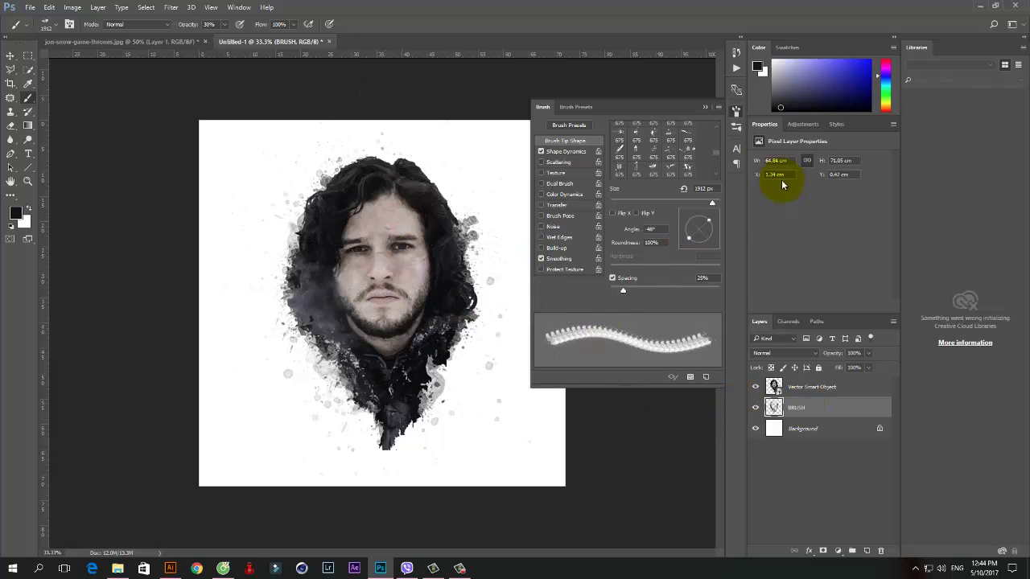
pyautogui.moveTo(448, 202); pyautogui.dragTo(459, 223)
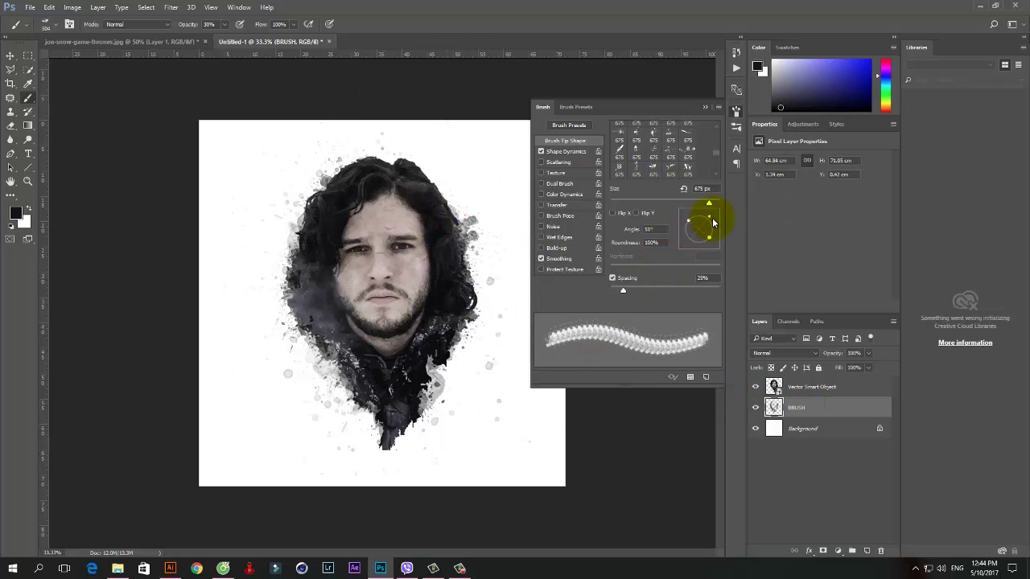
pyautogui.moveTo(713, 223); pyautogui.dragTo(696, 212)
pyautogui.click(418, 181)
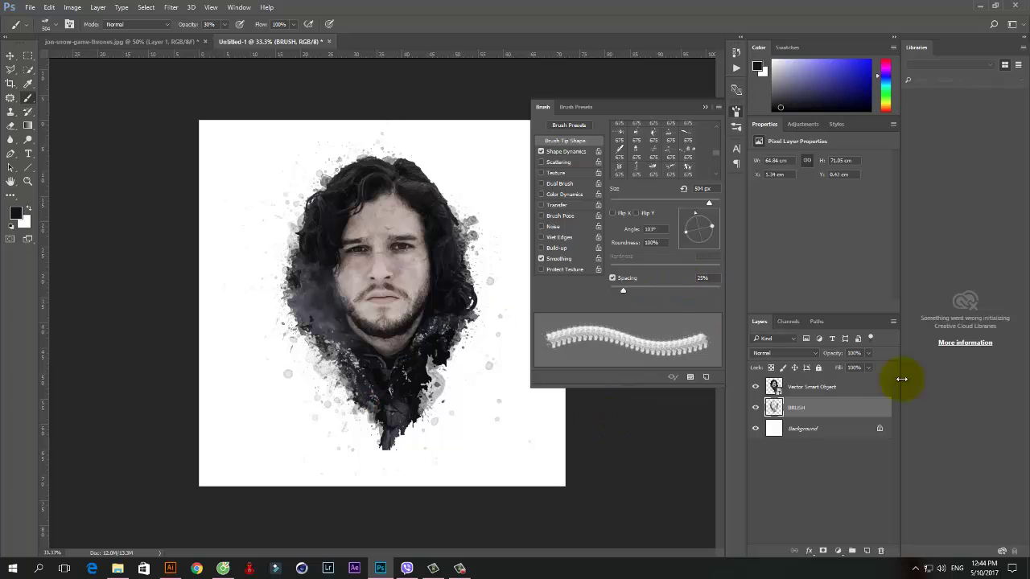
pyautogui.press('e')
pyautogui.moveTo(274, 184)
pyautogui.mouseDown()
pyautogui.moveTo(265, 368)
pyautogui.moveTo(310, 410)
pyautogui.moveTo(501, 414)
pyautogui.moveTo(503, 287)
pyautogui.mouseUp()
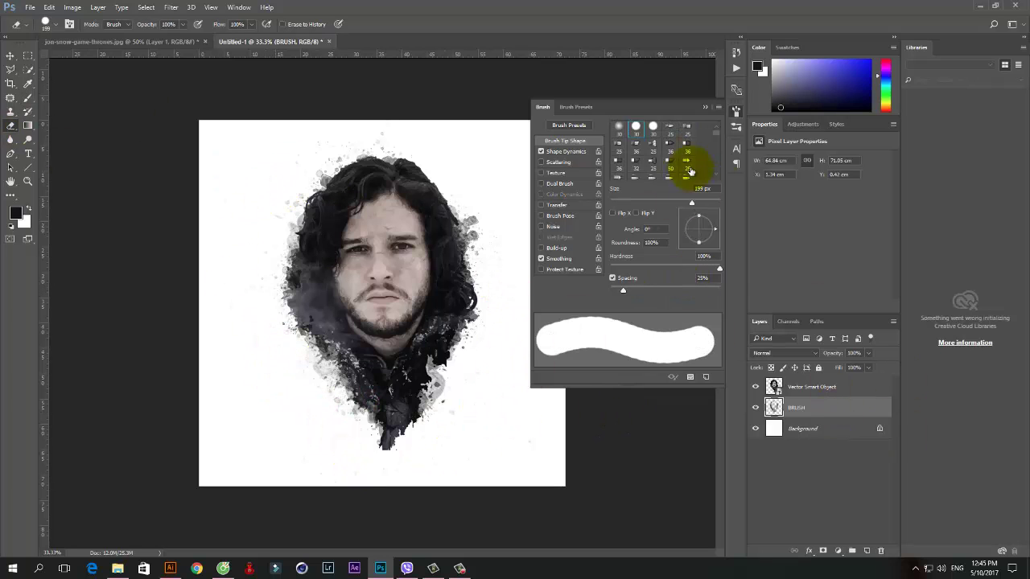
# Step: Sample the portrait's colour and paint thin ink drips below the beard with a small bristle tip
pyautogui.click(27, 98)
pyautogui.click(688, 160)
pyautogui.click(27, 84)
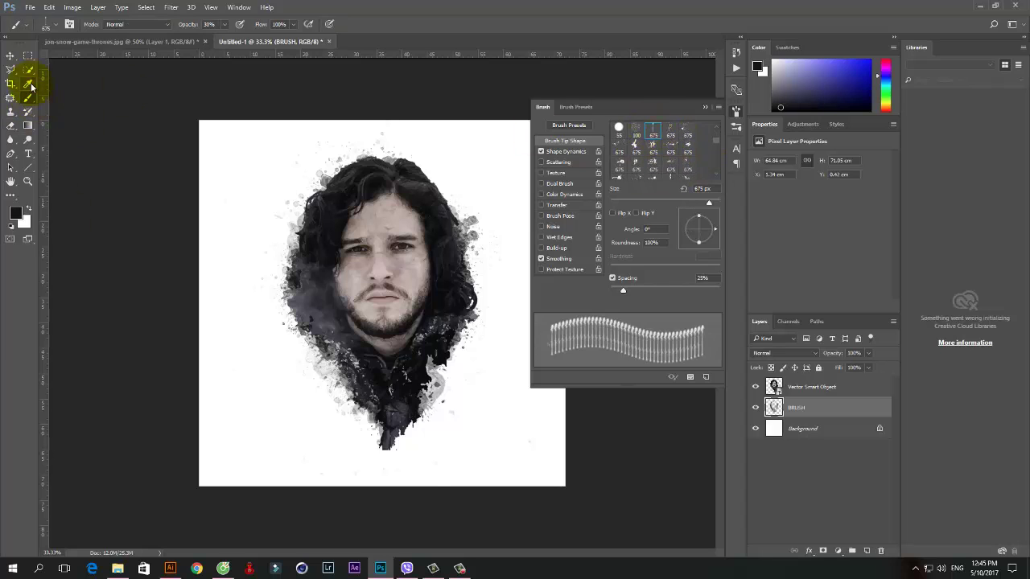
pyautogui.click(394, 433)
pyautogui.click(27, 97)
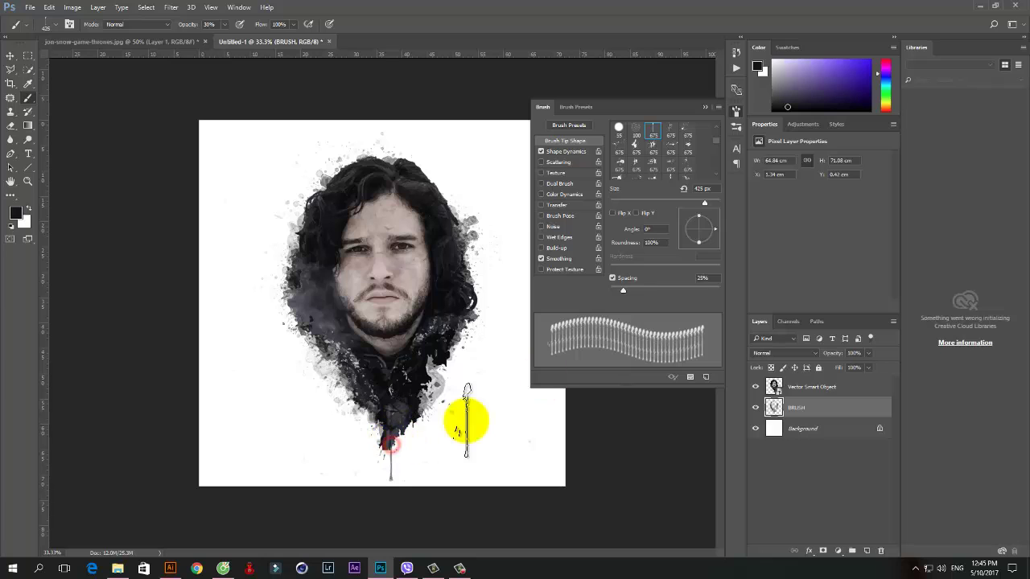
pyautogui.click(391, 441)
pyautogui.moveTo(709, 202); pyautogui.dragTo(704, 205)
pyautogui.press('[')
pyautogui.press('[')
pyautogui.click(368, 415)
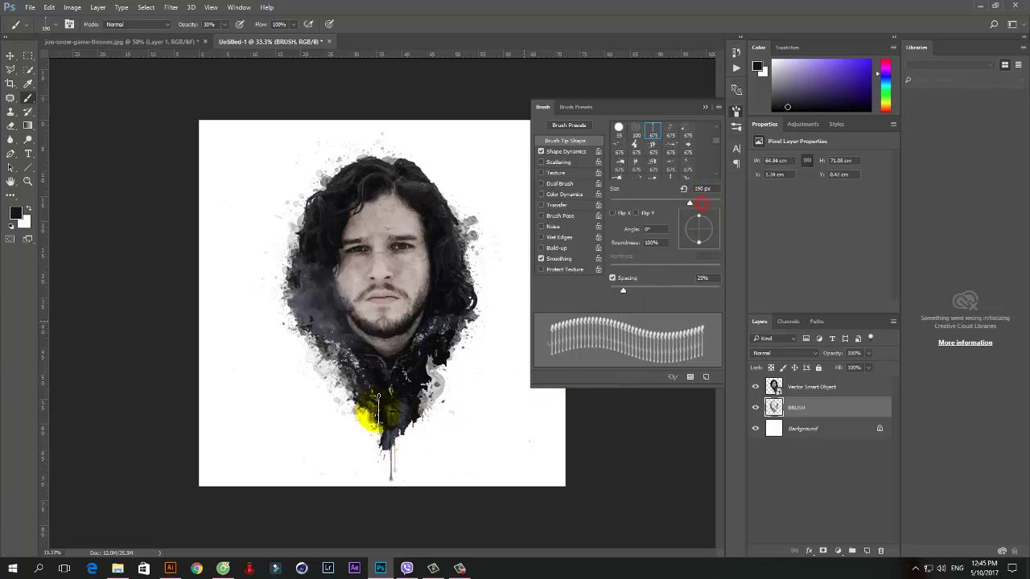
# Step: Add a Black & White adjustment layer with the Reds and Yellows raised
pyautogui.click(838, 551)
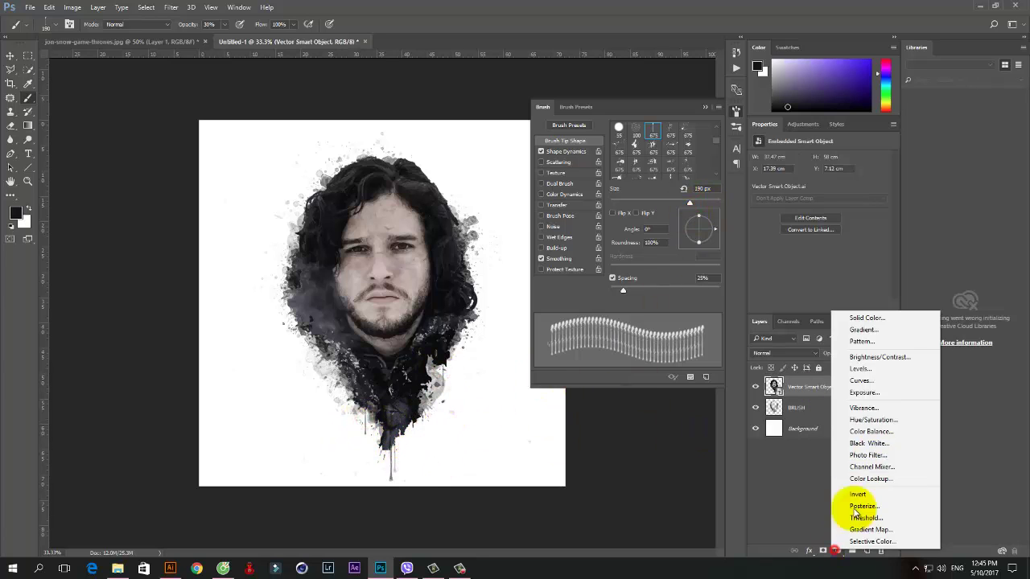
pyautogui.click(865, 420)
pyautogui.moveTo(815, 198)
pyautogui.mouseDown()
pyautogui.moveTo(861, 195)
pyautogui.moveTo(861, 218)
pyautogui.moveTo(823, 198)
pyautogui.mouseUp()
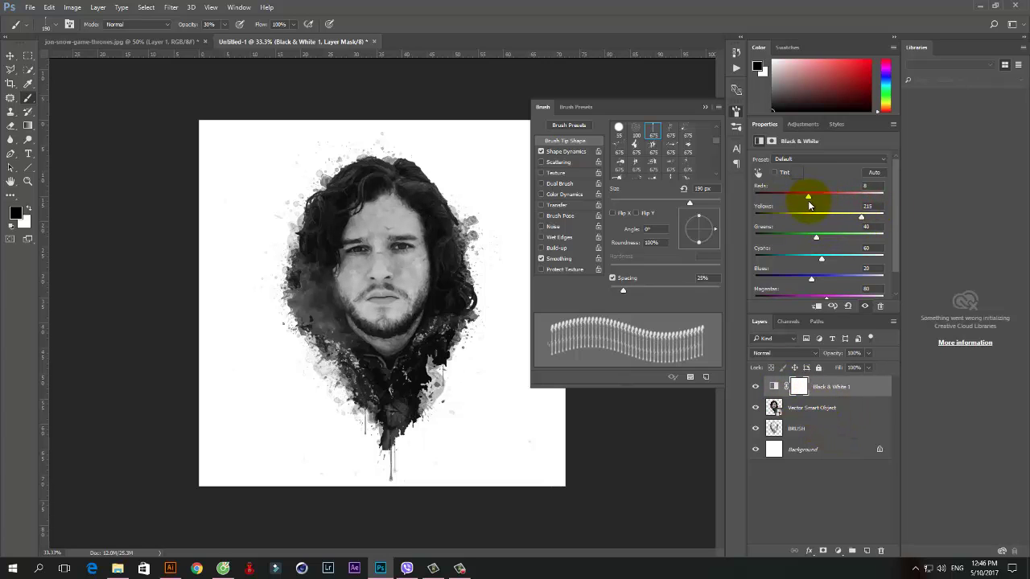
pyautogui.click(700, 111)
pyautogui.doubleClick(823, 451)
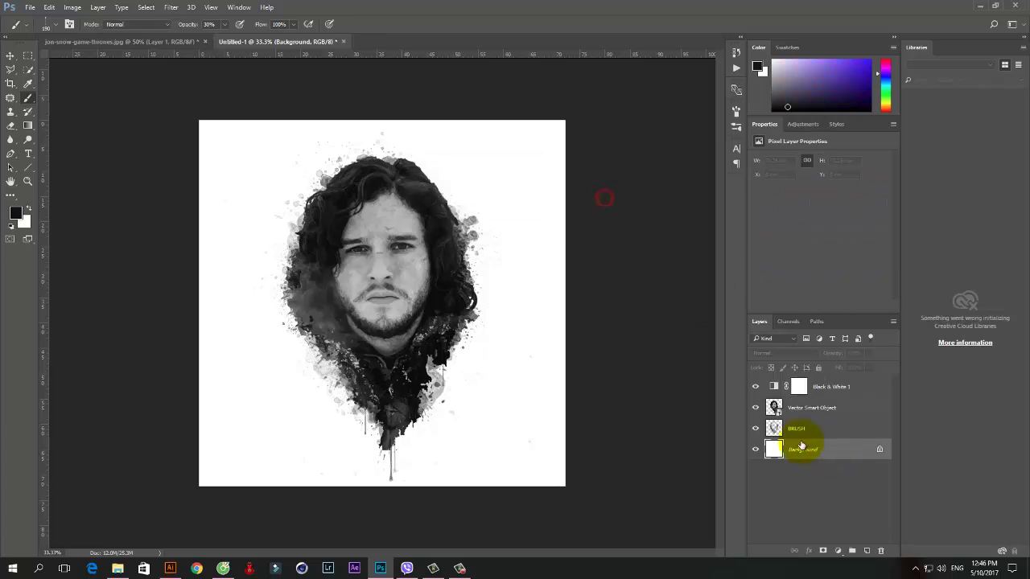
# Step: Give the background a reversed radial Gradient Overlay at 20% opacity with lightened stops
pyautogui.doubleClick(816, 448)
pyautogui.click(631, 292)
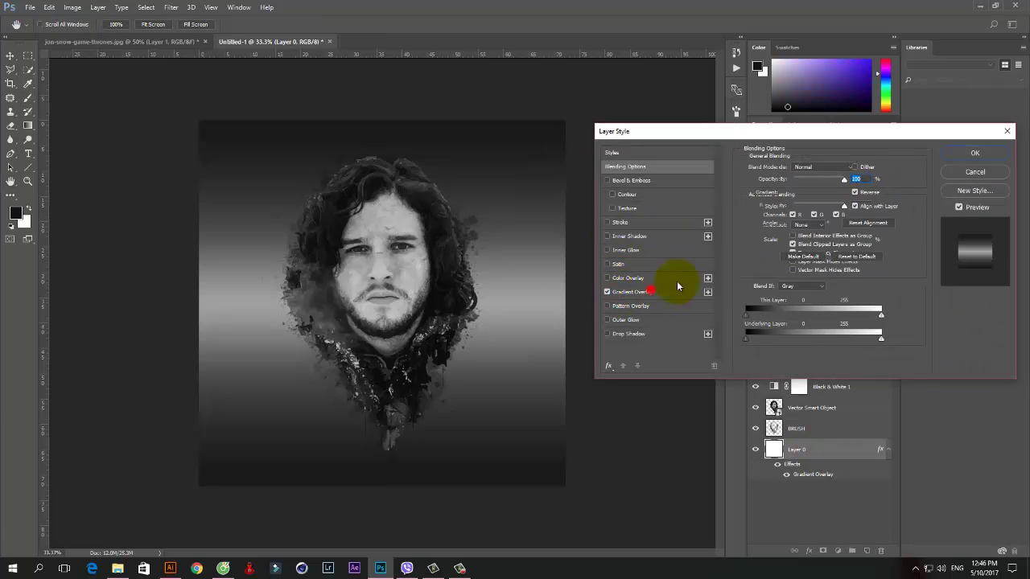
pyautogui.moveTo(818, 242); pyautogui.dragTo(865, 245)
pyautogui.click(974, 153)
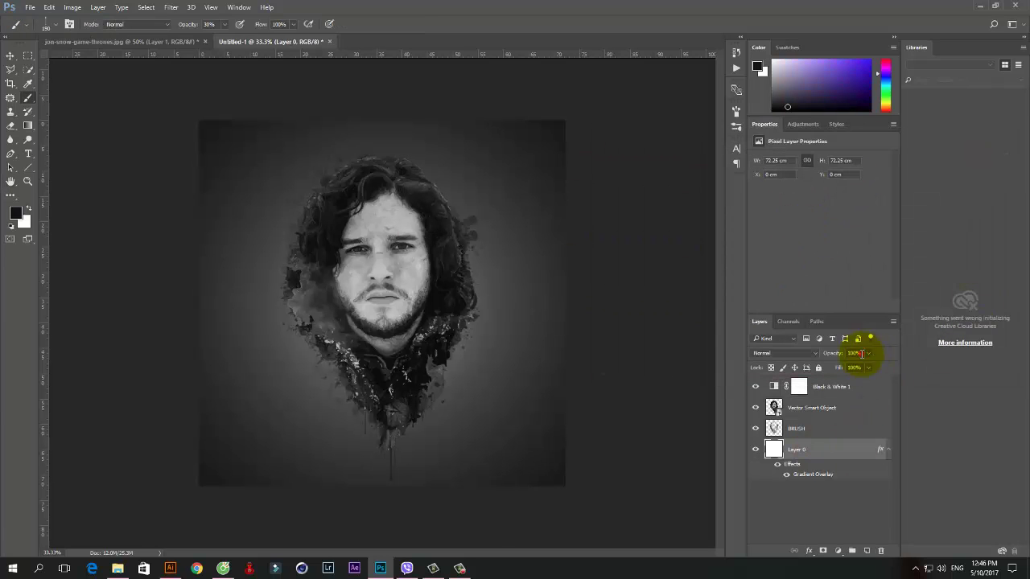
pyautogui.moveTo(855, 344)
pyautogui.mouseDown()
pyautogui.moveTo(824, 357)
pyautogui.moveTo(893, 367)
pyautogui.mouseUp()
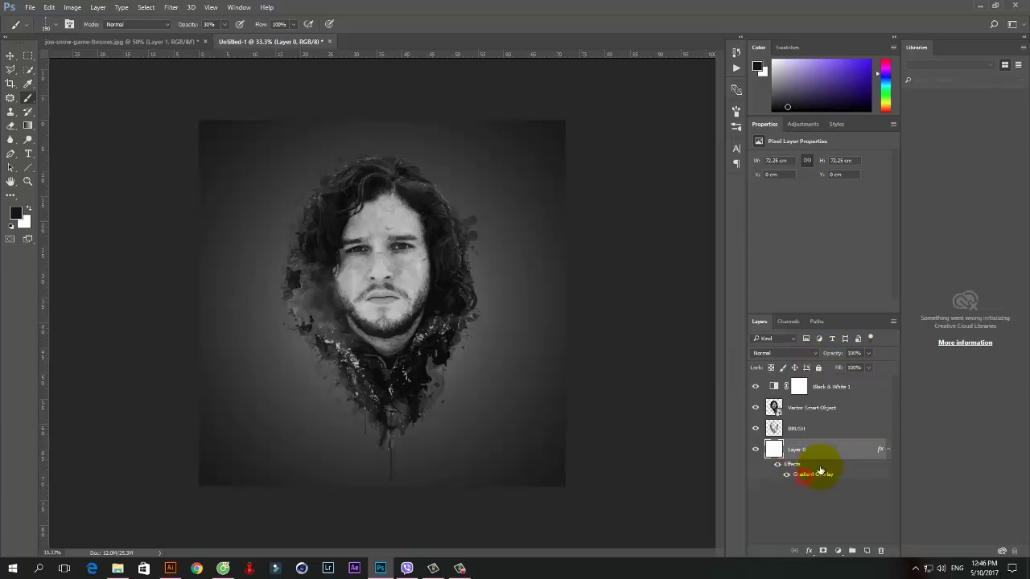
pyautogui.doubleClick(816, 473)
pyautogui.write('10')
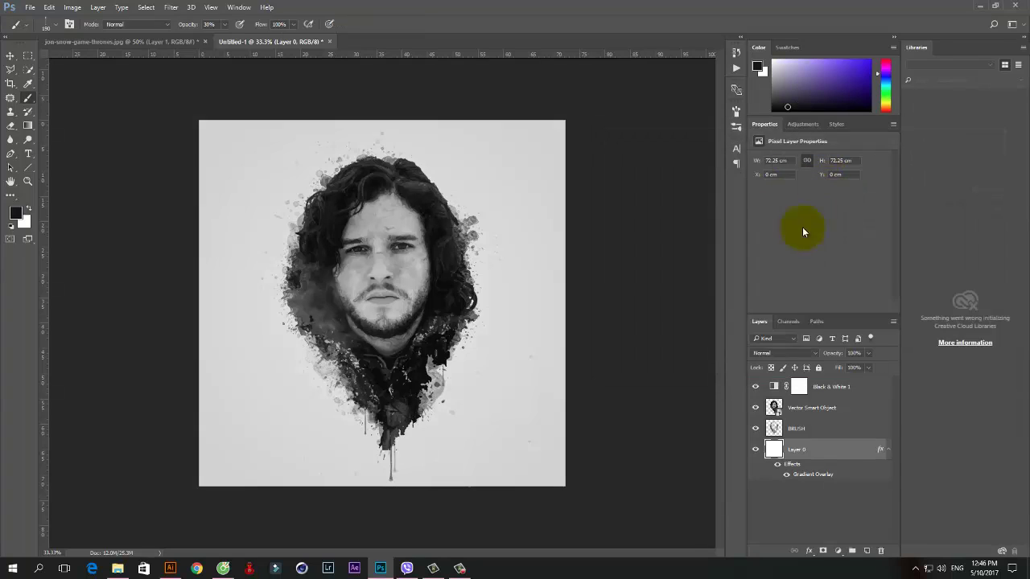
pyautogui.moveTo(781, 403); pyautogui.dragTo(759, 405)
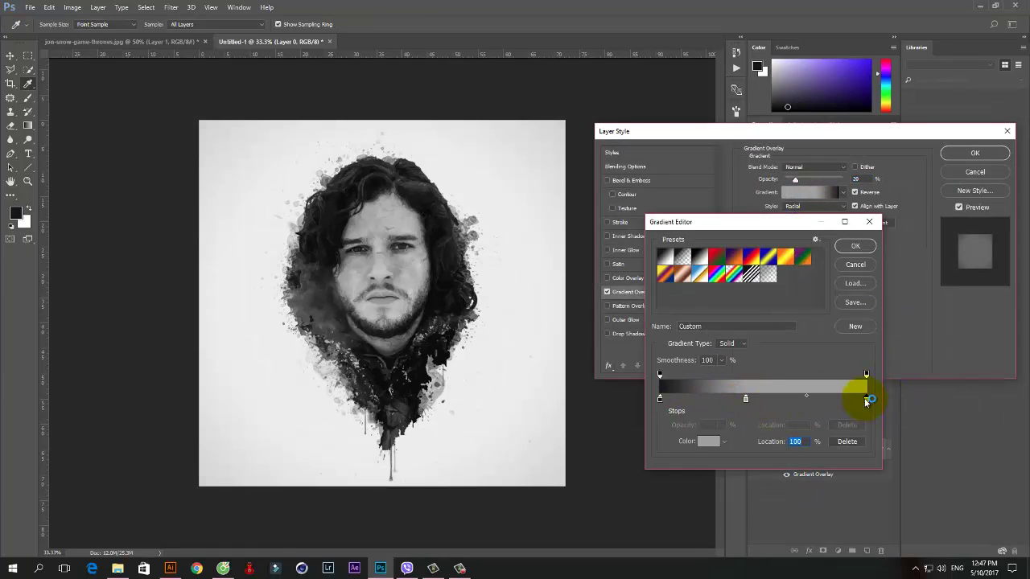
pyautogui.moveTo(748, 400); pyautogui.dragTo(805, 400)
pyautogui.click(855, 245)
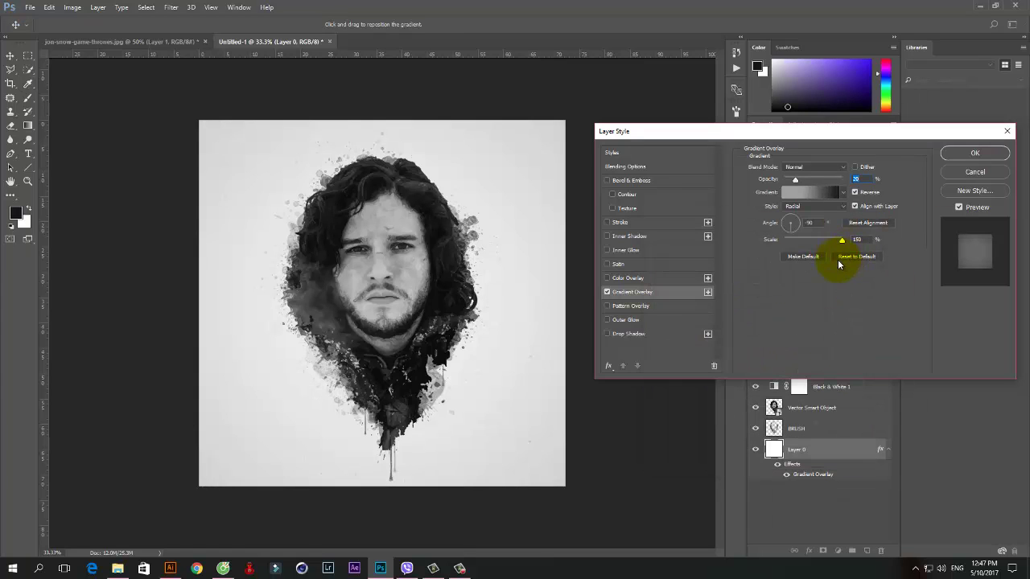
# Step: Apply the gradient overlay and create a new empty layer for extra splatters
pyautogui.click(986, 161)
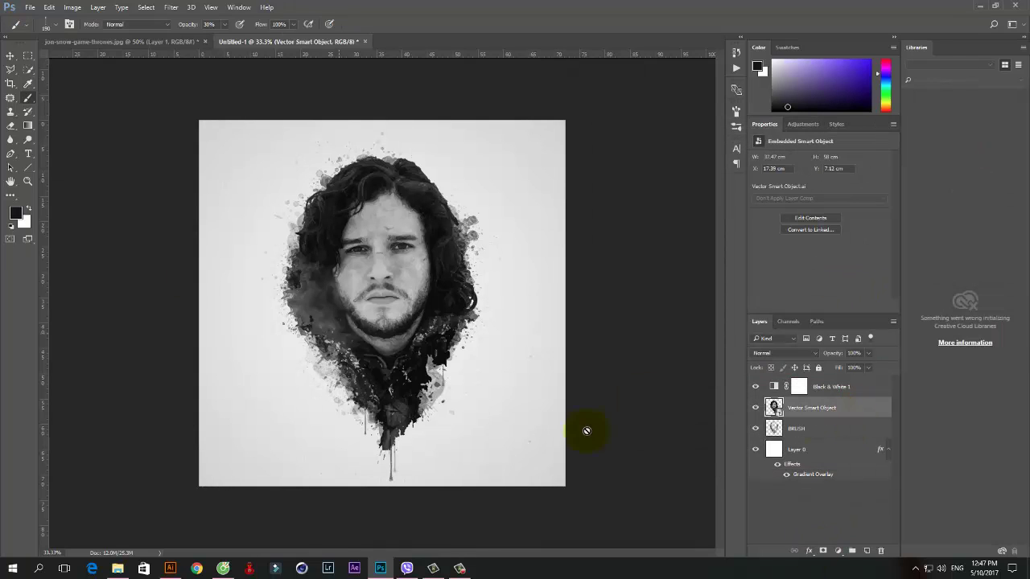
pyautogui.hotkey('ctrl', 'shift', 'alt', 'n')
pyautogui.click(71, 24)
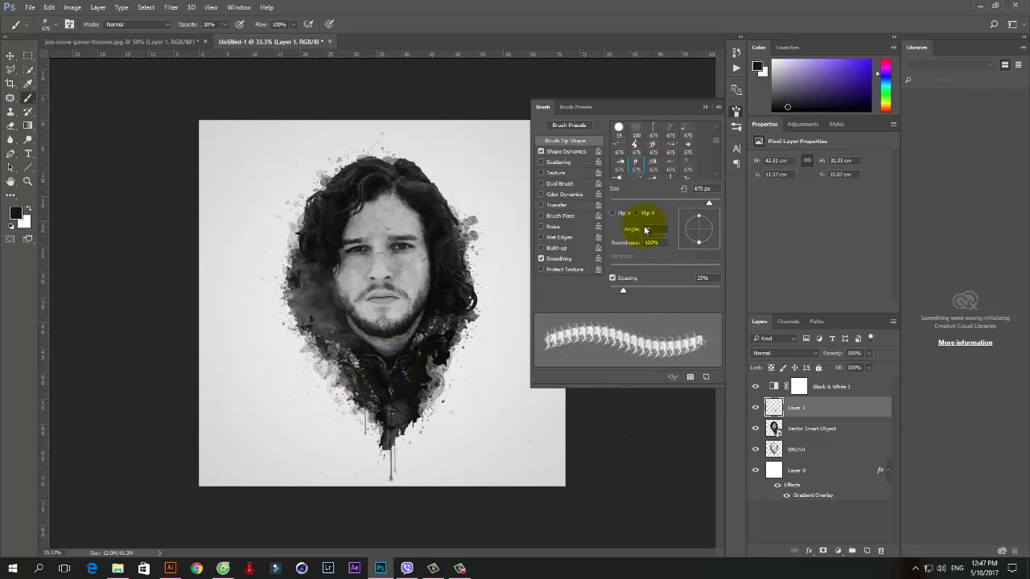
pyautogui.scroll(-2, 667, 161)
# Step: Stamp a splatter tip rotated to -62° beside the hair, then add a Brightness/Contrast adjustment
pyautogui.click(639, 166)
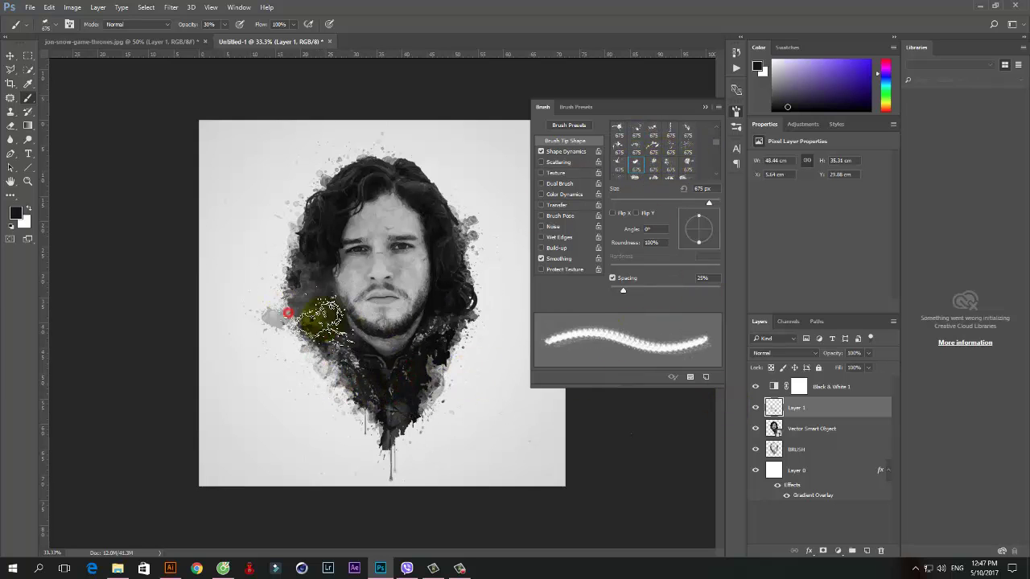
pyautogui.moveTo(716, 229); pyautogui.dragTo(706, 252)
pyautogui.click(707, 239)
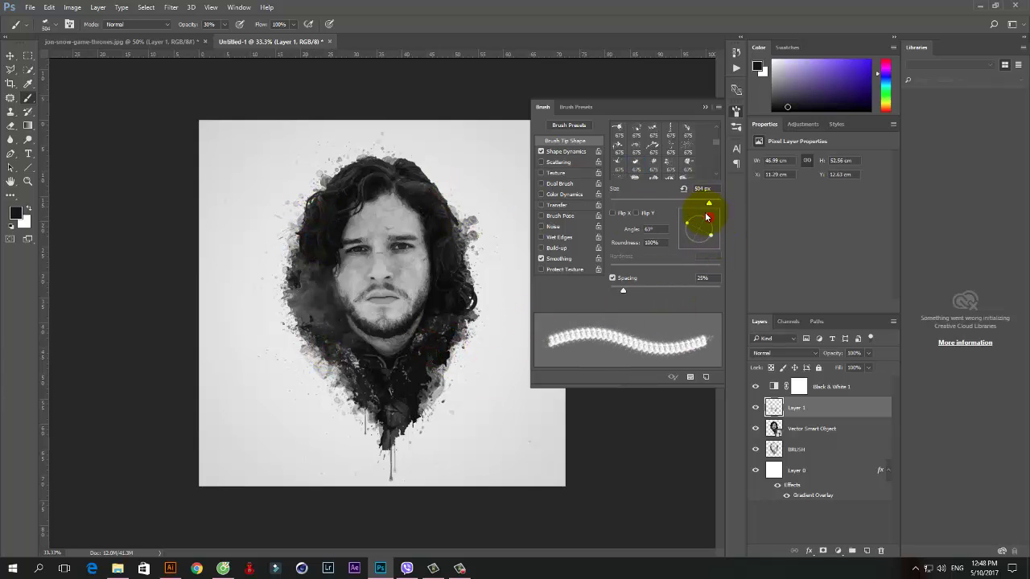
pyautogui.click(689, 236)
pyautogui.moveTo(691, 246); pyautogui.dragTo(706, 243)
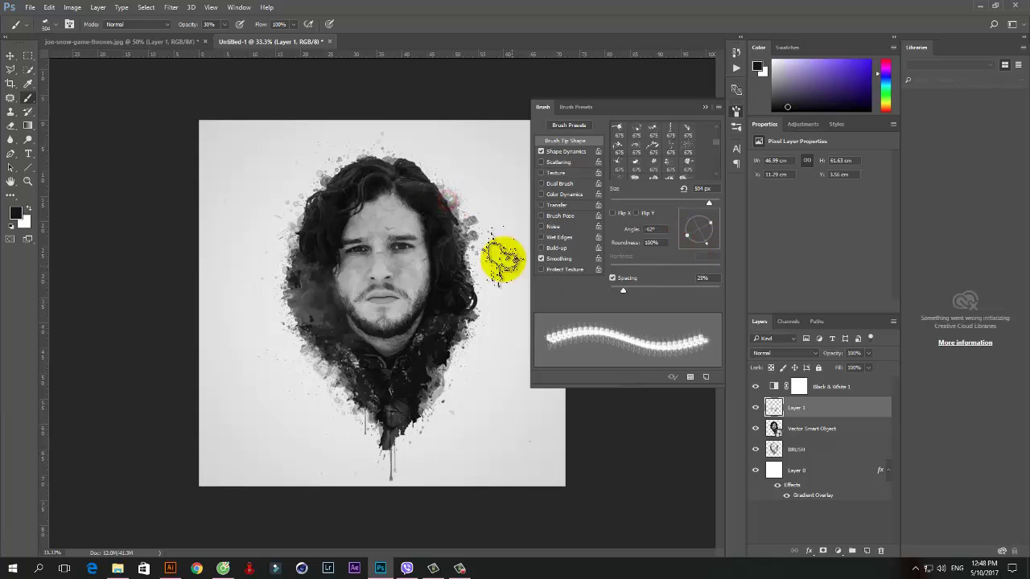
pyautogui.click(704, 107)
pyautogui.click(831, 386)
pyautogui.click(838, 551)
# Step: Set the Brightness/Contrast adjustment to 20 brightness and 20 contrast
pyautogui.click(865, 295)
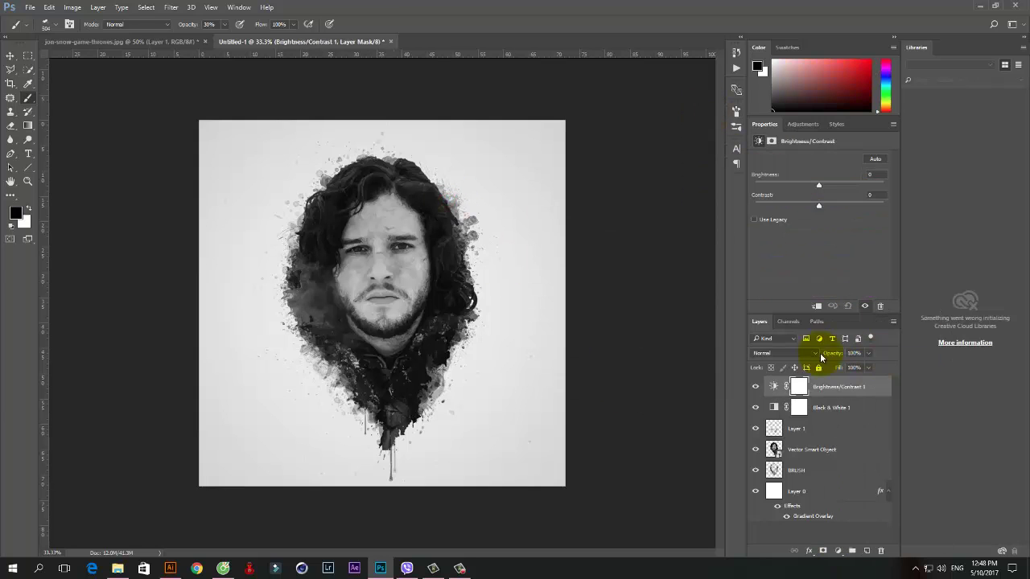
pyautogui.moveTo(819, 183)
pyautogui.mouseDown()
pyautogui.moveTo(836, 184)
pyautogui.moveTo(829, 210)
pyautogui.mouseUp()
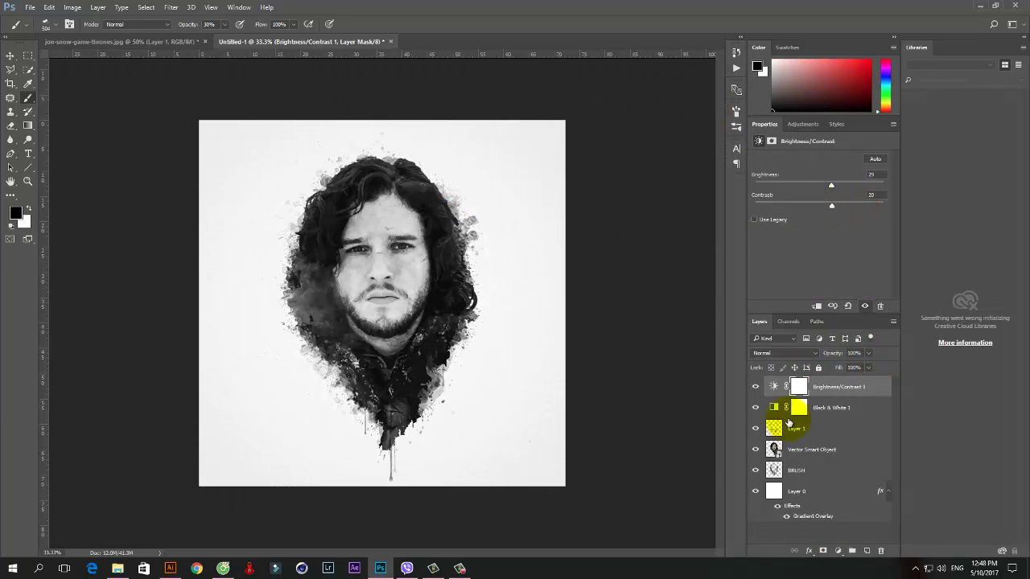
pyautogui.rightClick(858, 447)
# Step: Select the Vector Smart Object layer and set the Eraser to a splatter tip
pyautogui.click(49, 150)
pyautogui.click(12, 126)
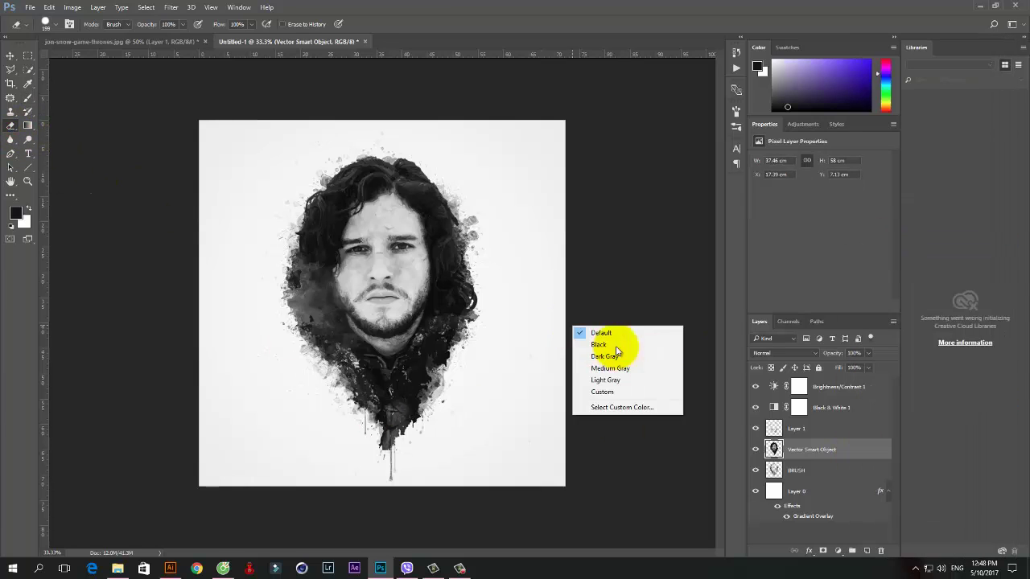
pyautogui.rightClick(602, 378)
pyautogui.click(599, 271)
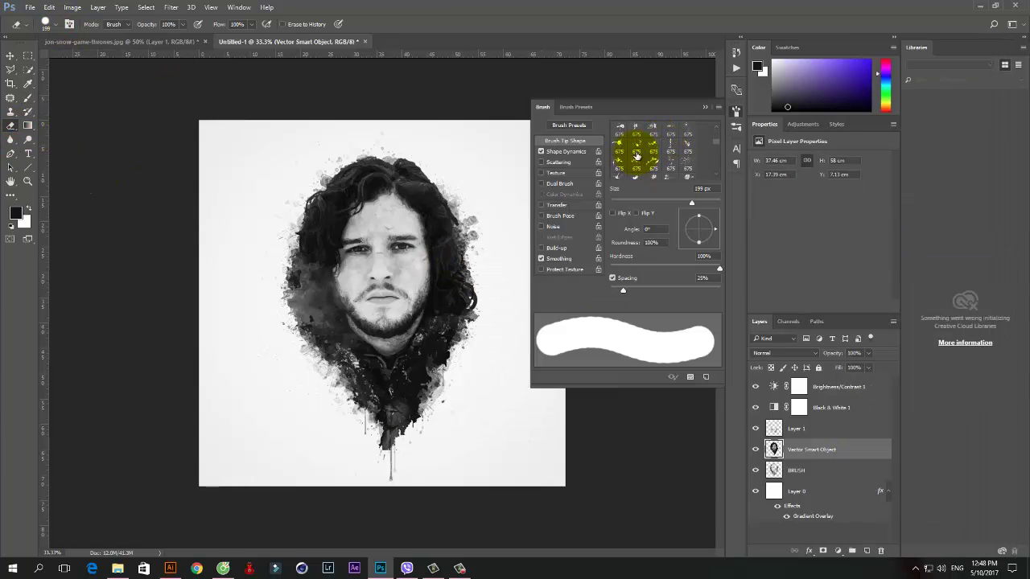
pyautogui.click(652, 173)
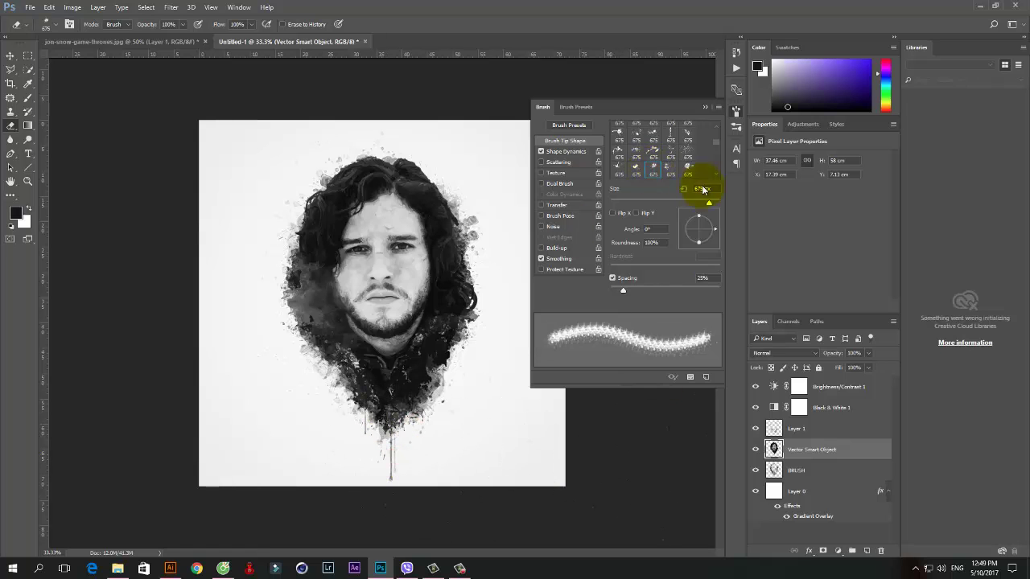
# Step: On the BRUSH layer, switch back to the Brush with a splatter tip
pyautogui.click(796, 470)
pyautogui.click(28, 98)
pyautogui.rightClick(518, 184)
pyautogui.click(624, 187)
# Step: Set the brush to 60% opacity and a 318 px size
pyautogui.click(653, 149)
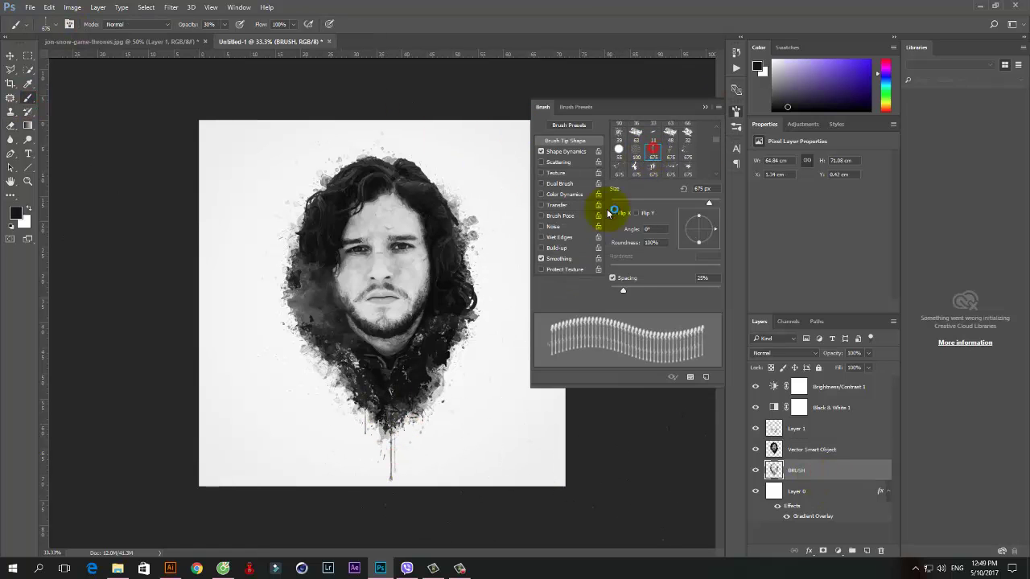
pyautogui.click(213, 24)
pyautogui.write('60')
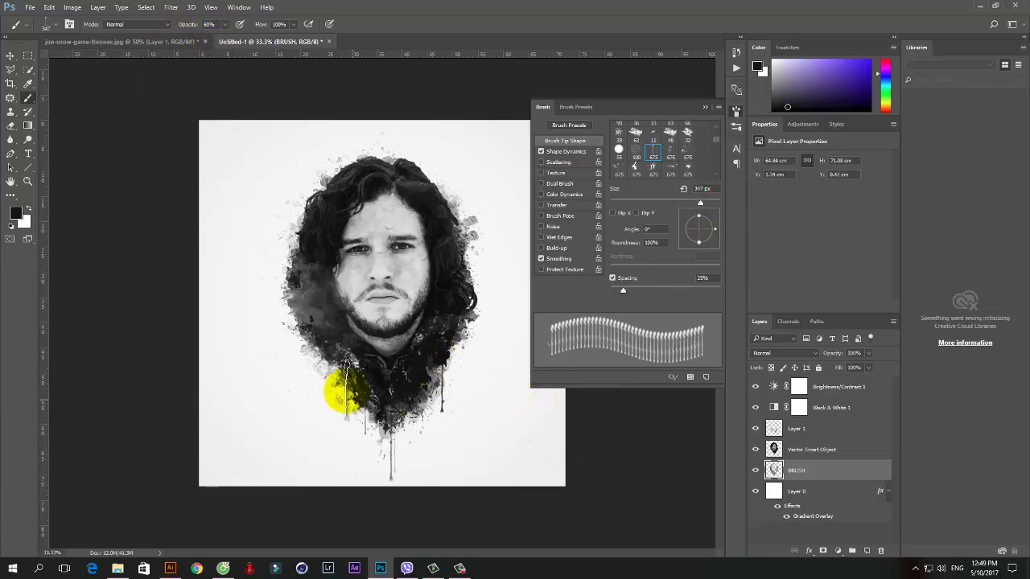
pyautogui.moveTo(698, 208); pyautogui.dragTo(700, 214)
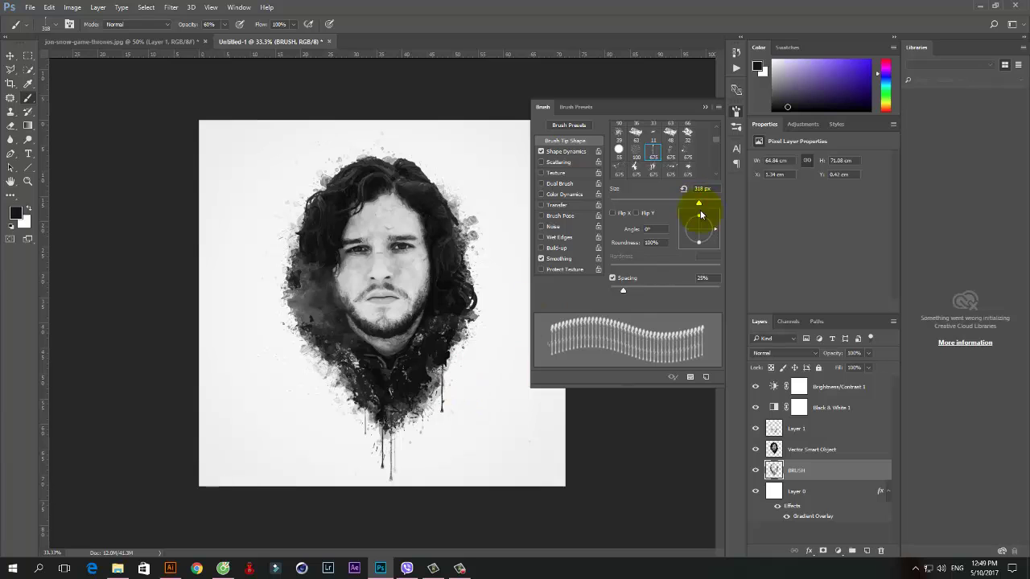
pyautogui.click(965, 263)
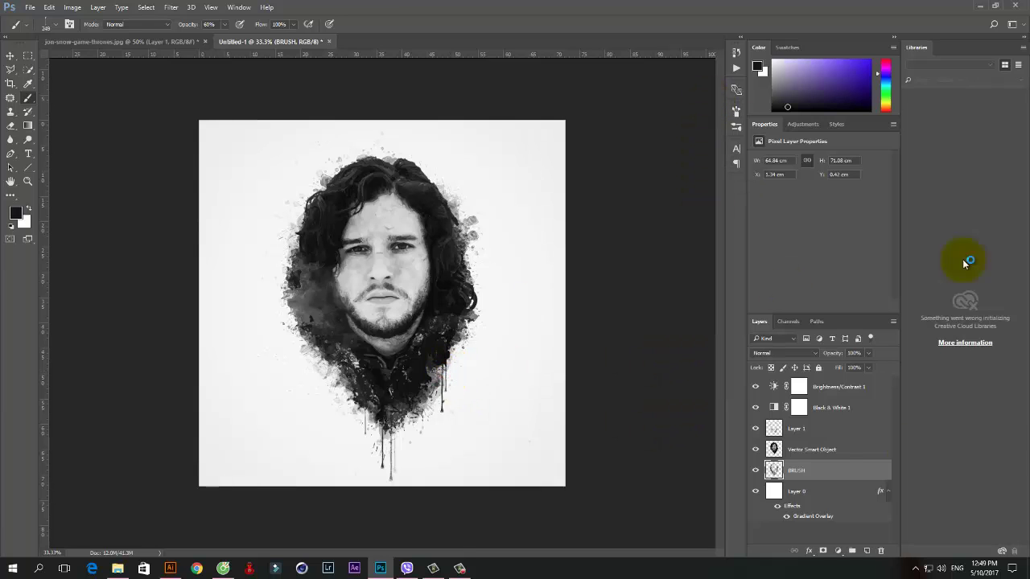
# Step: Select Layer 1 through BRUSH, then move the portrait up and shrink it slightly
pyautogui.keyDown('shift'); pyautogui.click(844, 428); pyautogui.keyUp('shift')
pyautogui.hotkey('ctrl', 't')
pyautogui.moveTo(402, 294); pyautogui.dragTo(403, 273)
pyautogui.moveTo(536, 103); pyautogui.dragTo(531, 115)
# Step: Commit the transform and make the background gradient overlay's left stop black
pyautogui.press('Return')
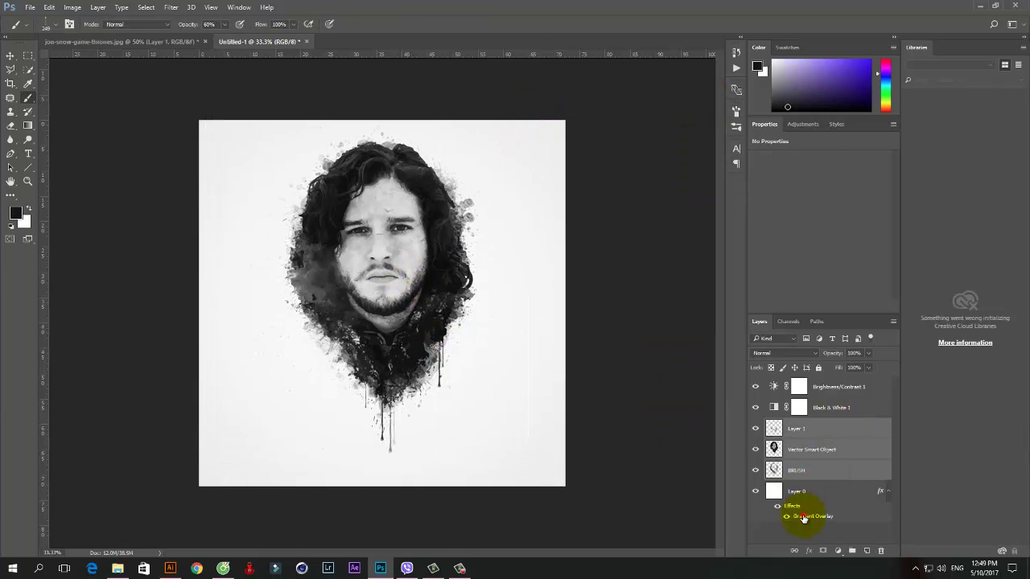
pyautogui.doubleClick(803, 518)
pyautogui.click(855, 193)
pyautogui.click(813, 192)
pyautogui.doubleClick(660, 398)
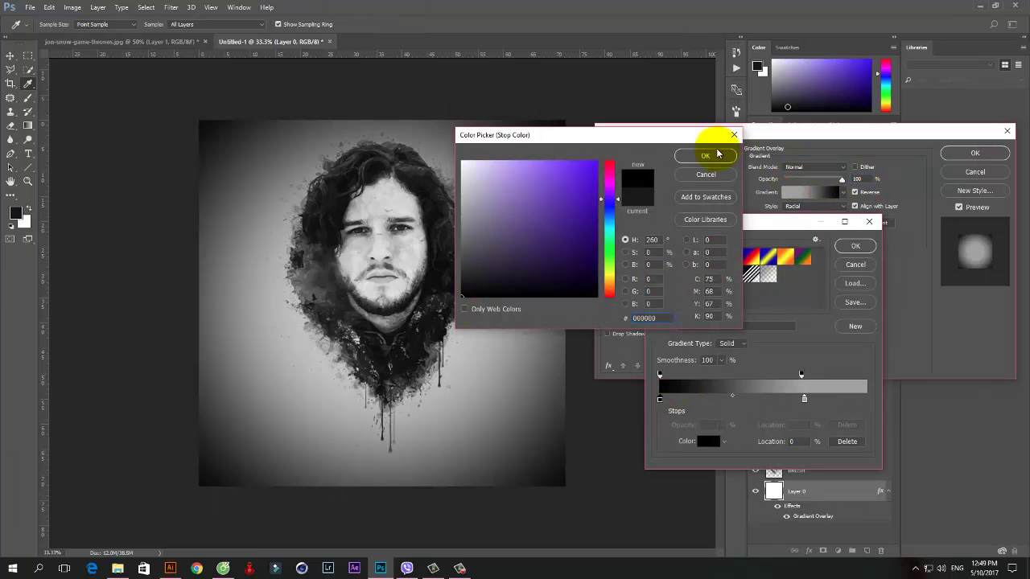
pyautogui.click(717, 153)
# Step: Put a white stop at the gradient's far right and fade the overlay to near white
pyautogui.moveTo(804, 398); pyautogui.dragTo(866, 398)
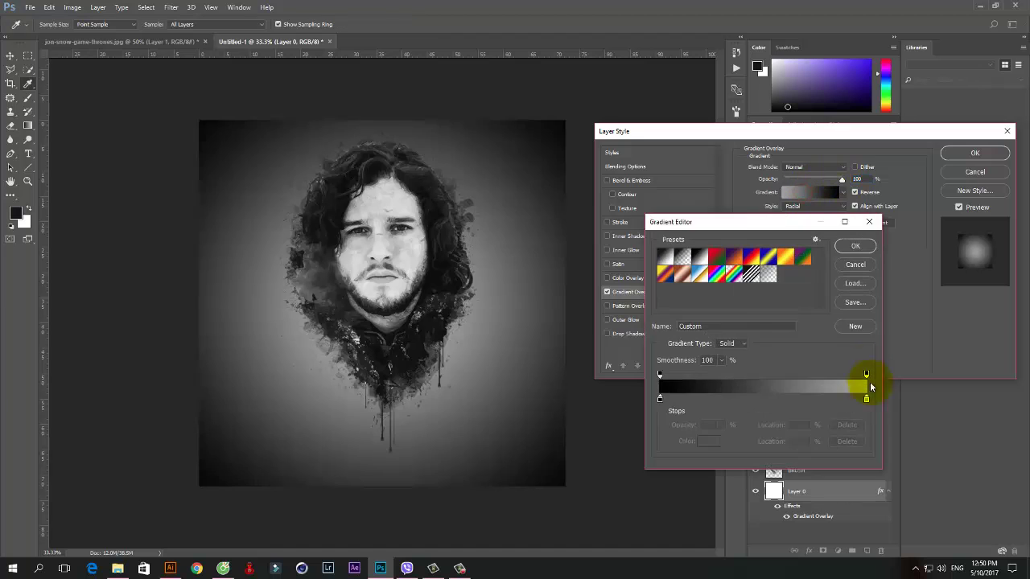
pyautogui.doubleClick(867, 397)
pyautogui.click(717, 152)
pyautogui.click(858, 246)
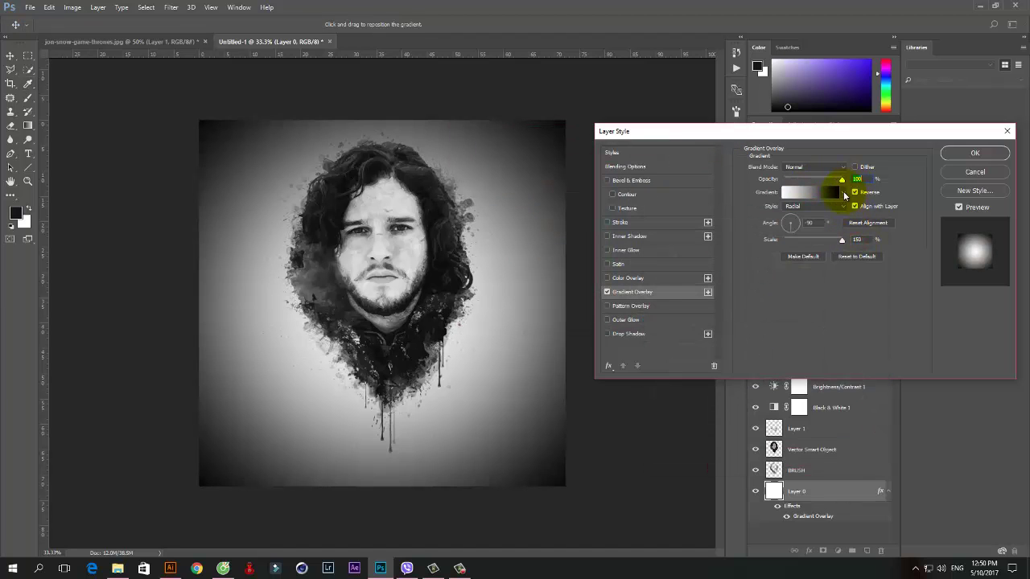
pyautogui.moveTo(842, 178); pyautogui.dragTo(808, 179)
pyautogui.press('Return')
pyautogui.click(845, 387)
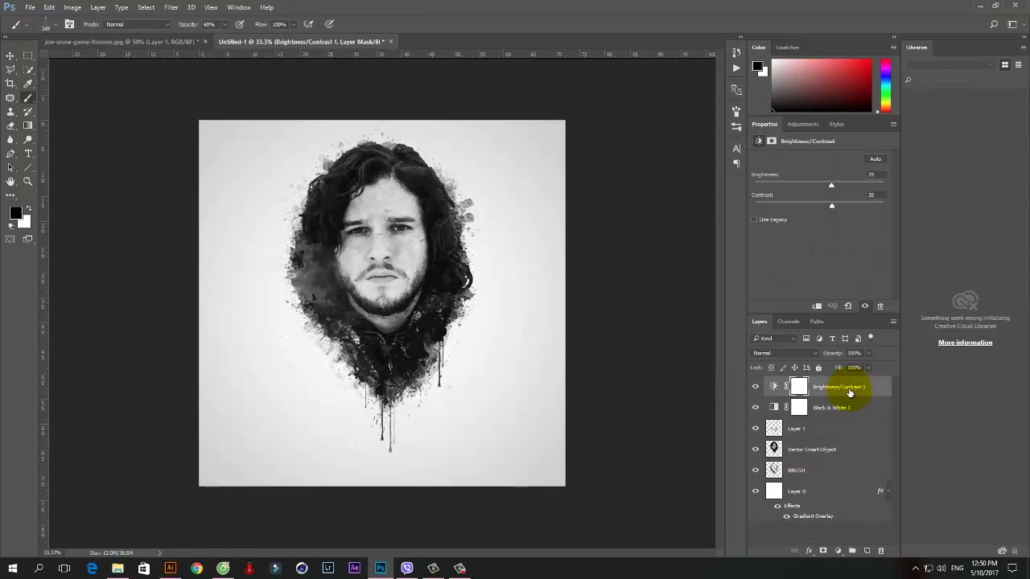